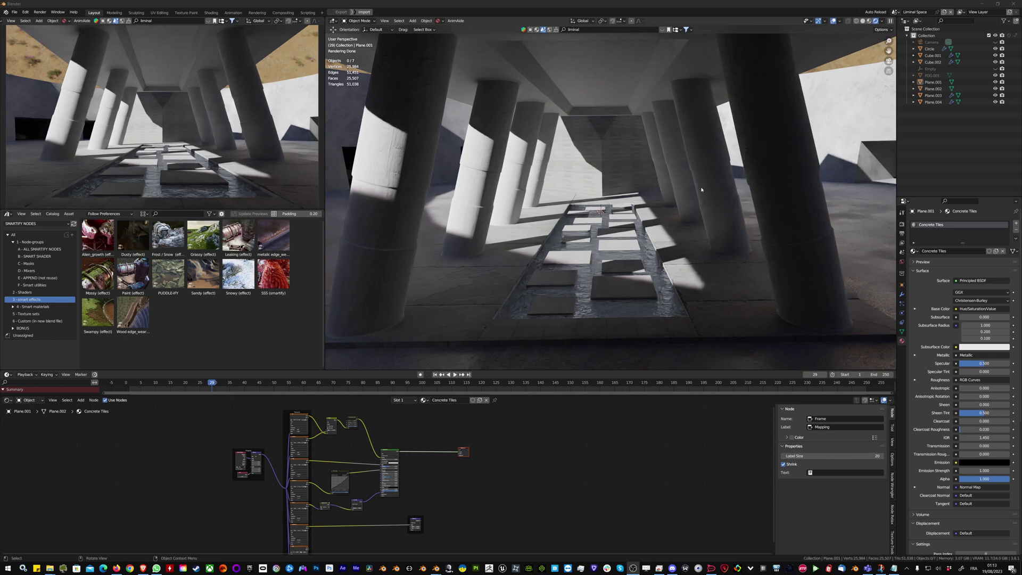
Step: Insert the Mossy (effect) node between the Principled BSDF and Material Output of the Concrete Tiles material
{"action": "middle_click_drag", "start_coordinate": [685, 204], "coordinate": [563, 271]}
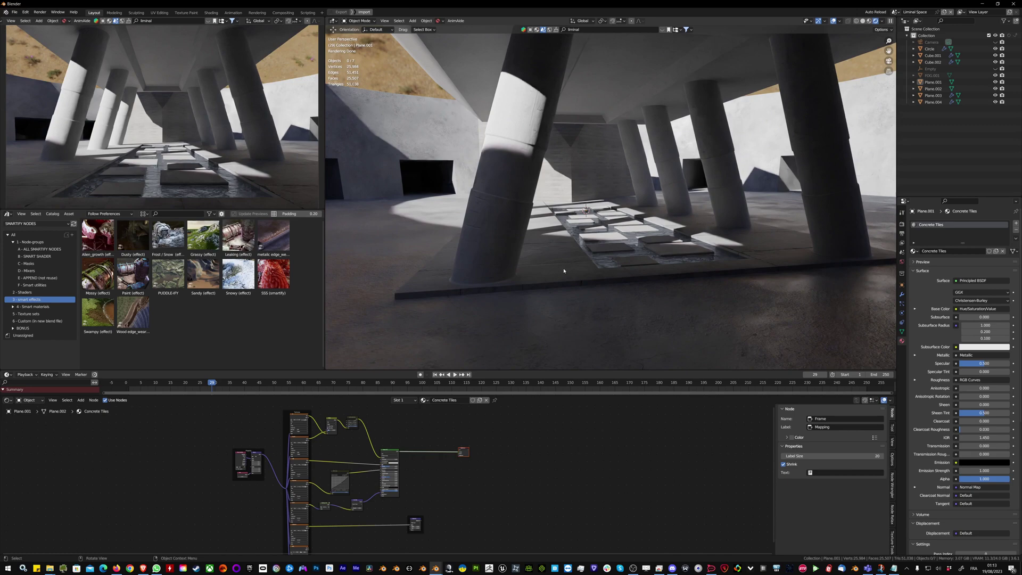
{"action": "middle_click_drag", "start_coordinate": [564, 271], "coordinate": [564, 271]}
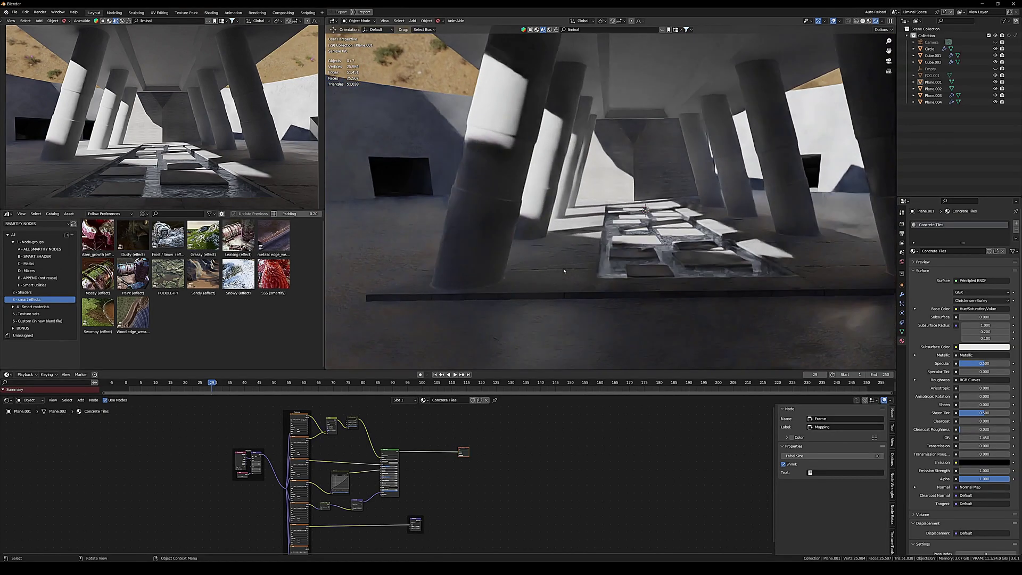
{"action": "middle_click_drag", "start_coordinate": [564, 271], "coordinate": [564, 271]}
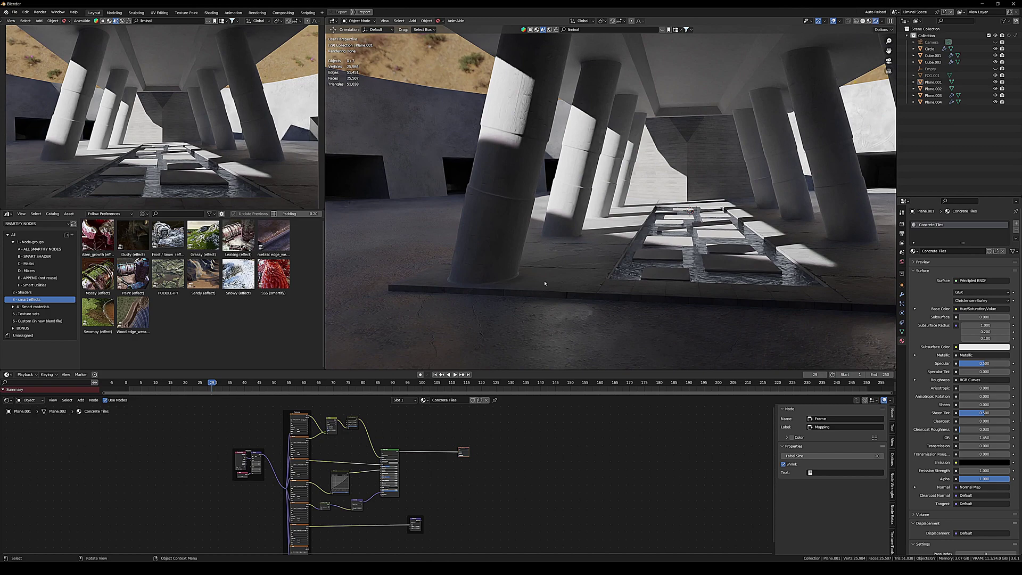
{"action": "middle_click_drag", "start_coordinate": [544, 283], "coordinate": [544, 283], "text": "shift"}
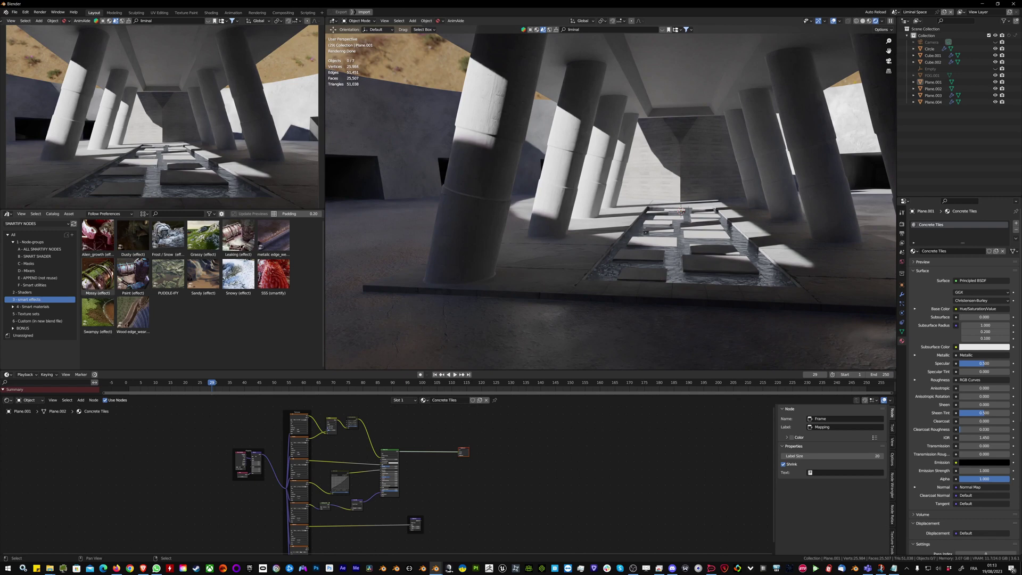
{"action": "left_click_drag", "start_coordinate": [98, 285], "coordinate": [432, 468]}
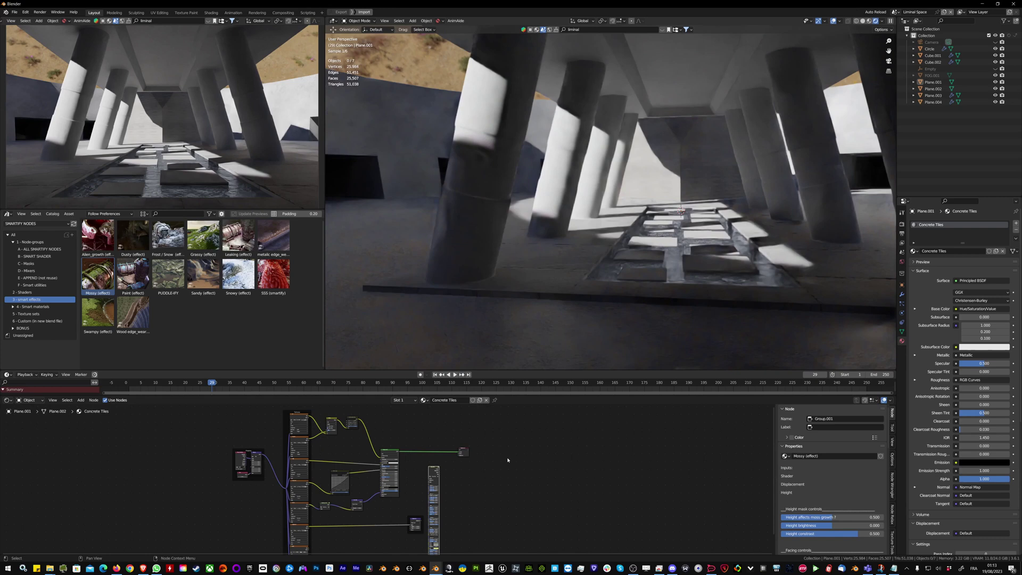
{"action": "scroll", "coordinate": [456, 472], "scroll_direction": "up", "scroll_amount": 16}
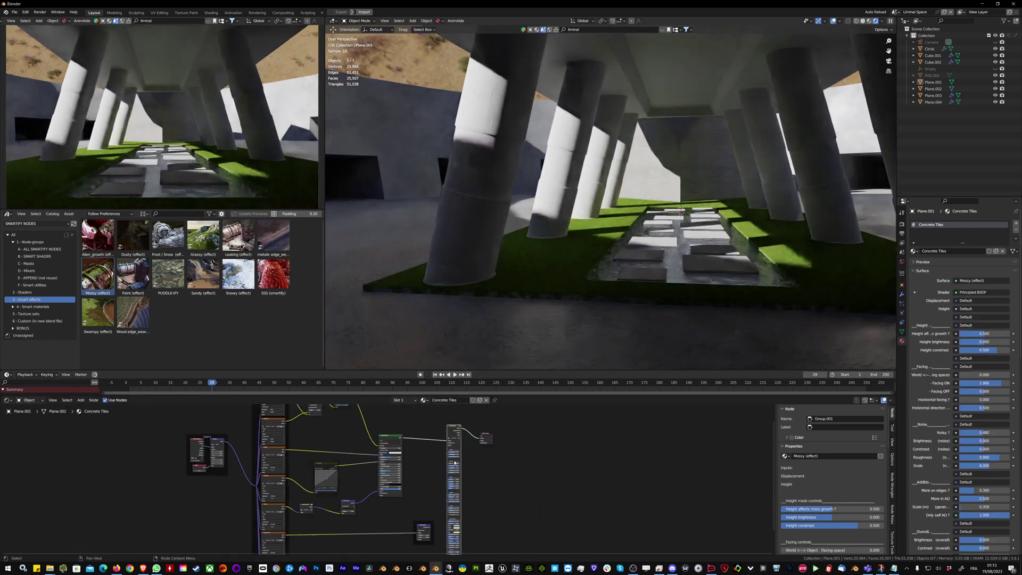
Step: Spread the Mossy (effect) and Material Output nodes apart from the Principled BSDF to make room in the Concrete Tiles node tree
{"action": "middle_click_drag", "start_coordinate": [474, 454], "coordinate": [420, 483]}
{"action": "left_click_drag", "start_coordinate": [531, 425], "coordinate": [575, 430]}
{"action": "scroll", "coordinate": [575, 430], "scroll_direction": "down", "scroll_amount": 2}
{"action": "middle_click_drag", "start_coordinate": [668, 426], "coordinate": [588, 485]}
{"action": "left_click_drag", "start_coordinate": [591, 486], "coordinate": [510, 436]}
{"action": "key", "text": "g"}
{"action": "left_click", "coordinate": [628, 432]}
{"action": "middle_click_drag", "start_coordinate": [628, 432], "coordinate": [566, 455]}
{"action": "left_click_drag", "start_coordinate": [409, 465], "coordinate": [460, 482]}
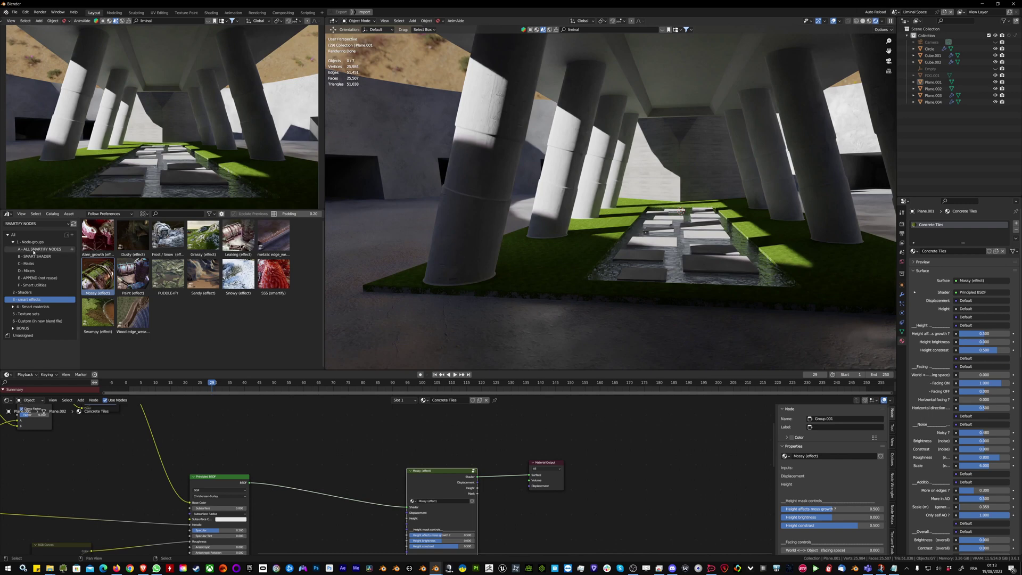
Step: Set the asset import method to Append and add the New ? (synched effect) node beside the Material Output
{"action": "left_click", "coordinate": [38, 278]}
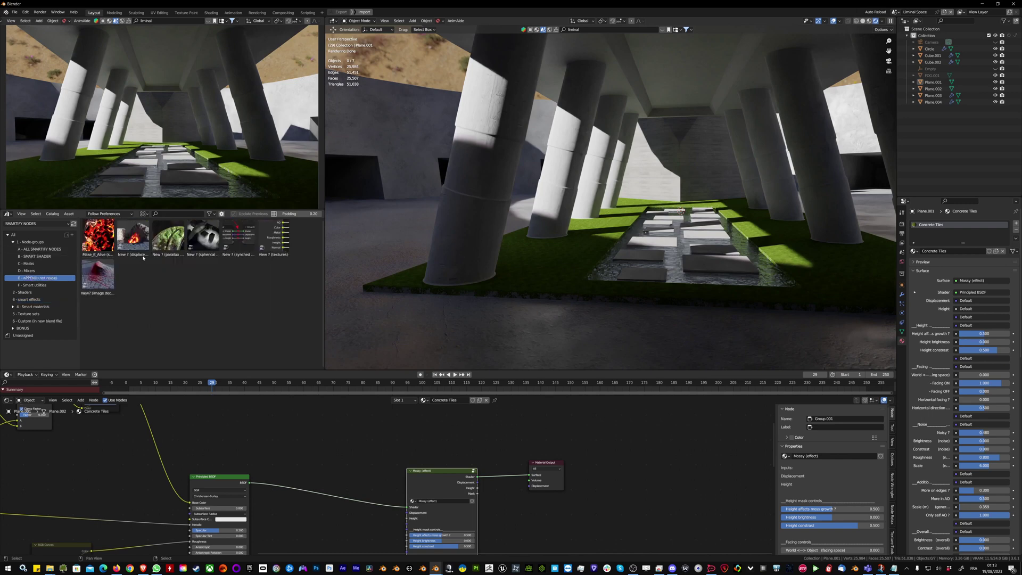
{"action": "left_click", "coordinate": [120, 214]}
{"action": "left_click", "coordinate": [110, 238]}
{"action": "left_click_drag", "start_coordinate": [238, 236], "coordinate": [659, 468]}
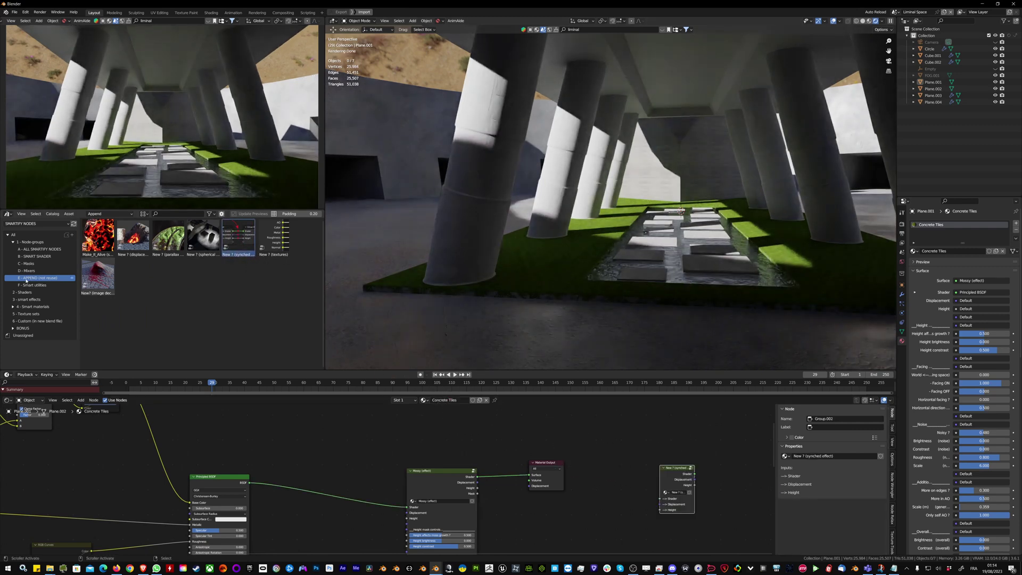
{"action": "left_click_drag", "start_coordinate": [676, 469], "coordinate": [602, 459]}
Step: Copy the Mossy (effect) node, remove it from the Concrete Tiles material and put the New ? (synched effect) node in its place
{"action": "scroll", "coordinate": [524, 479], "scroll_direction": "up", "scroll_amount": 5}
{"action": "middle_click_drag", "start_coordinate": [665, 480], "coordinate": [605, 480]}
{"action": "scroll", "coordinate": [604, 480], "scroll_direction": "up", "scroll_amount": 1}
{"action": "left_click", "coordinate": [277, 458]}
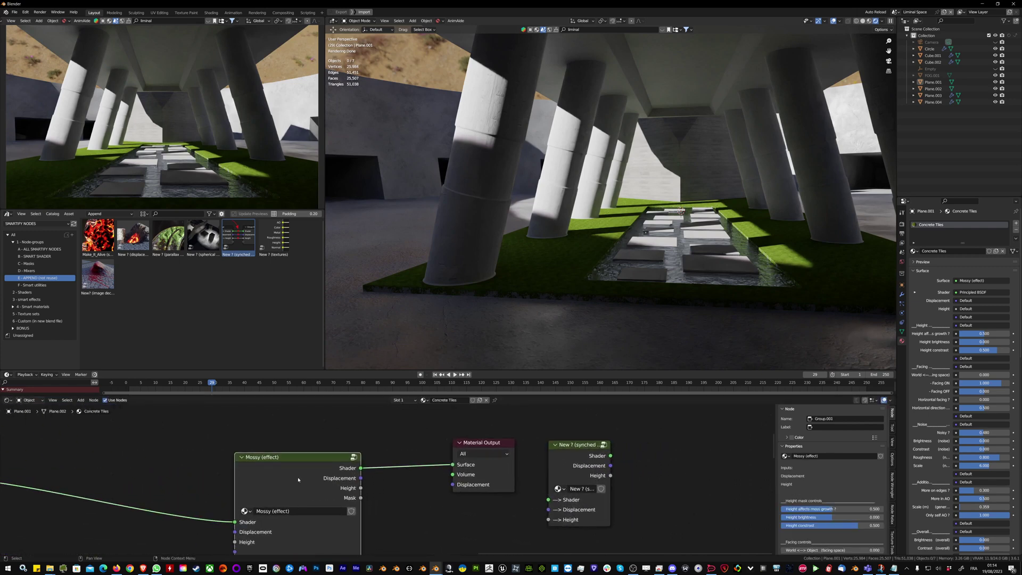
{"action": "right_click", "coordinate": [268, 443]}
{"action": "left_click", "coordinate": [267, 443]}
{"action": "scroll", "coordinate": [408, 476], "scroll_direction": "down", "scroll_amount": 4}
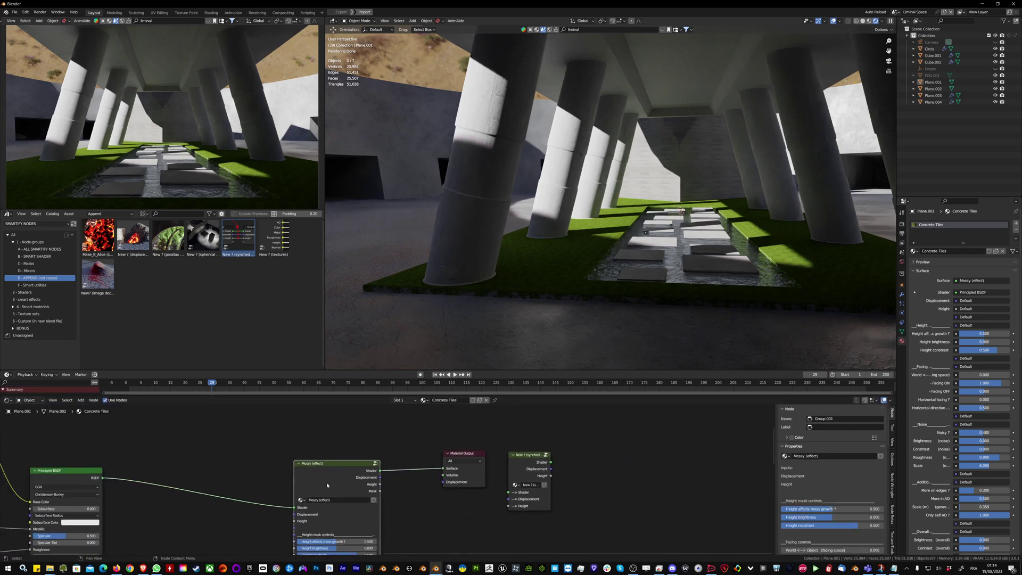
{"action": "left_click_drag", "start_coordinate": [487, 470], "coordinate": [339, 477]}
{"action": "left_click", "coordinate": [343, 478]}
{"action": "key", "text": "ctrl+x"}
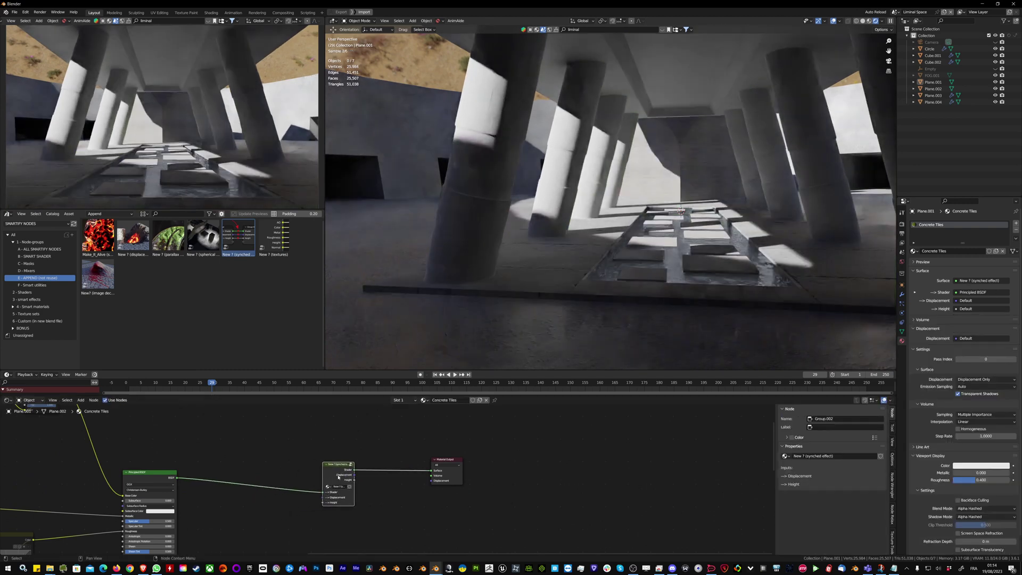
Step: Rename the New ? (synched effect) node group as moss (synched effect)
{"action": "scroll", "coordinate": [322, 470], "scroll_direction": "up", "scroll_amount": 8}
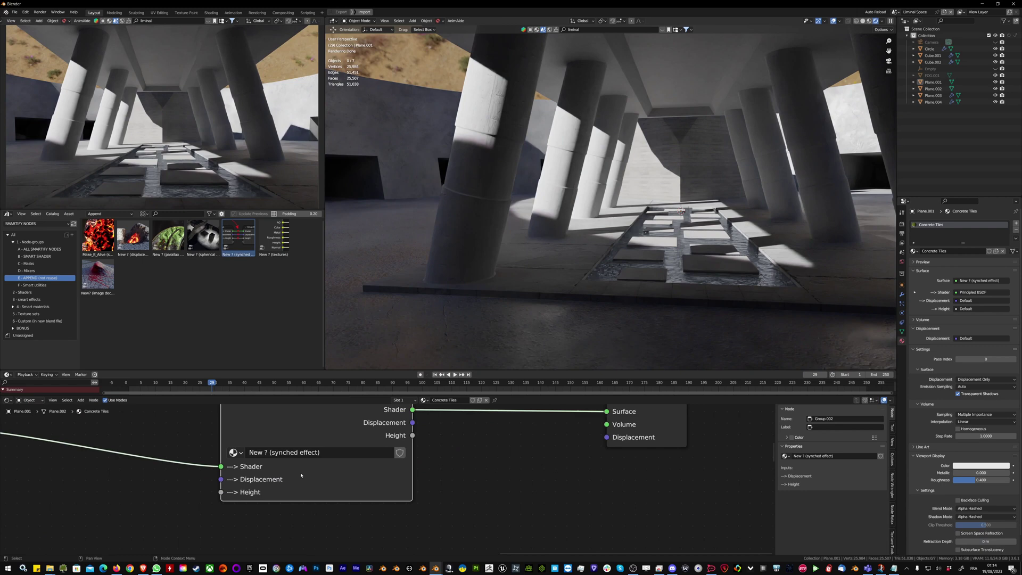
{"action": "left_click", "coordinate": [319, 447]}
{"action": "left_click", "coordinate": [287, 447]}
{"action": "key", "text": "shift+Home"}
{"action": "key", "text": "BackSpace"}
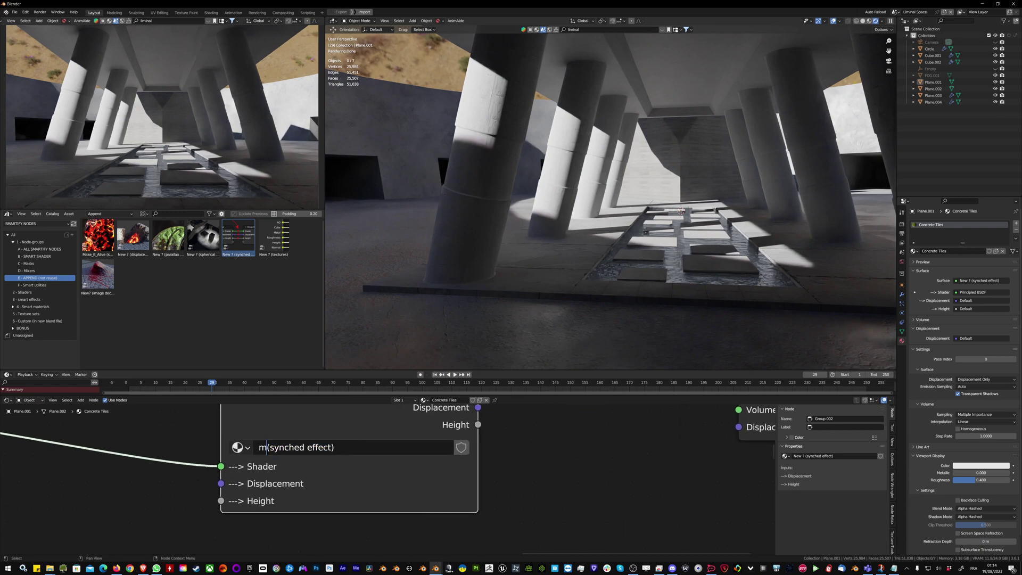
{"action": "type", "text": "moss"}
Step: Inside the moss group, move Group Output farther from Group Input along X and paste the Mossy (effect) node into the Shader link between them
{"action": "key", "text": "Tab"}
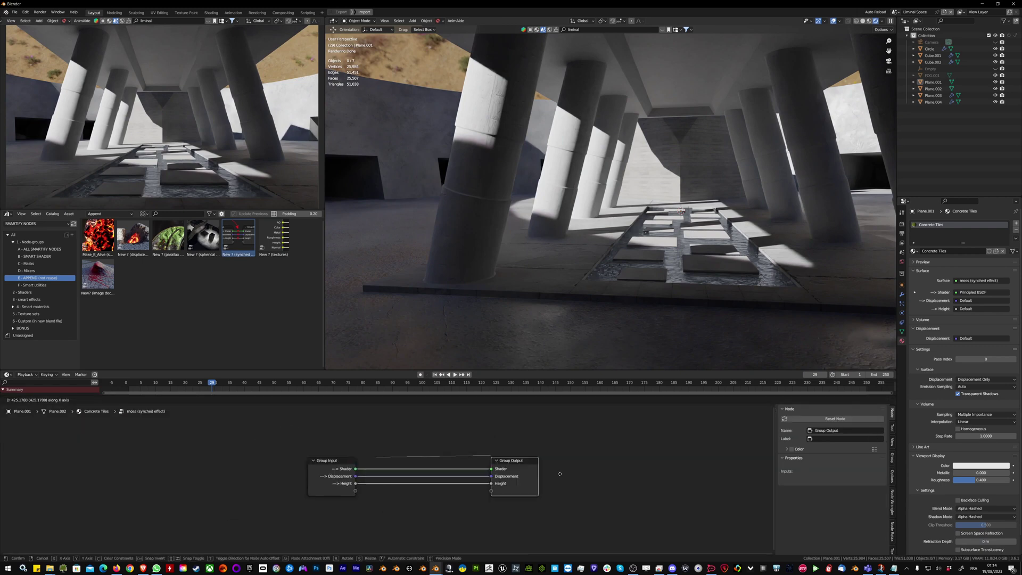
{"action": "key", "text": "g"}
{"action": "key", "text": "x"}
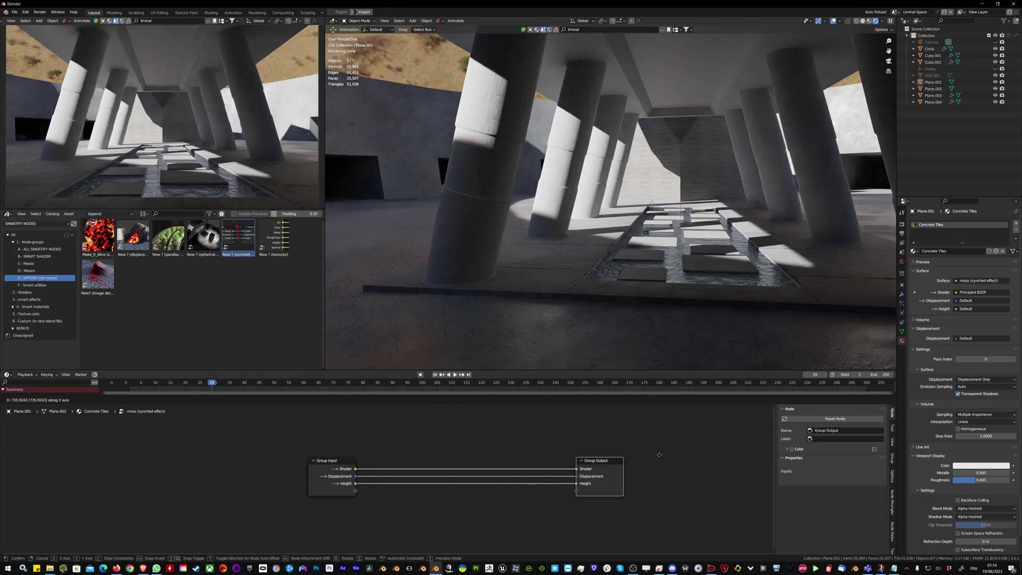
{"action": "left_click", "coordinate": [659, 452]}
{"action": "left_click", "coordinate": [659, 452]}
{"action": "right_click", "coordinate": [469, 432]}
{"action": "left_click", "coordinate": [470, 438]}
{"action": "key", "text": "g"}
{"action": "left_click", "coordinate": [482, 396]}
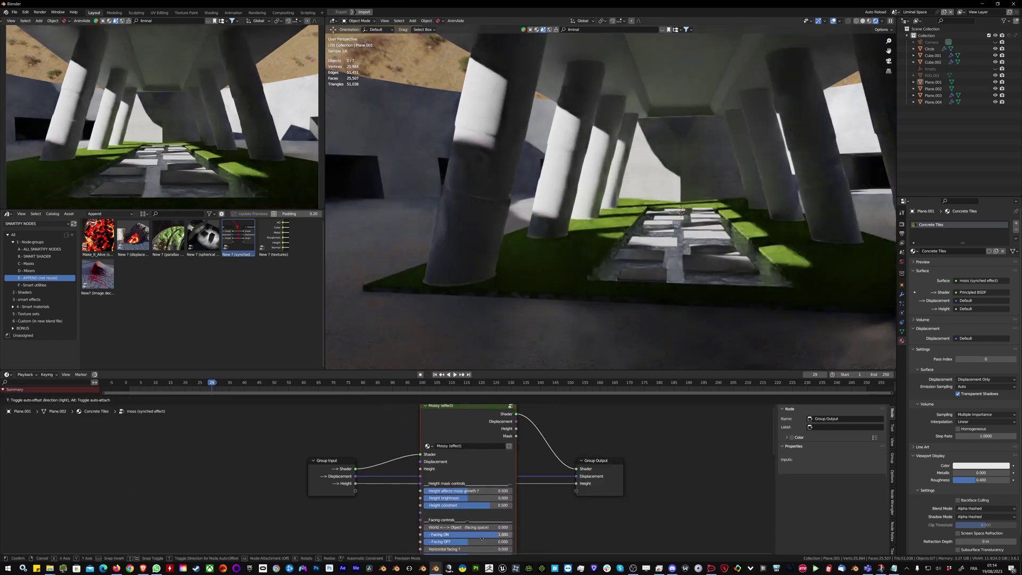
{"action": "key", "text": "Tab"}
Step: Copy the moss (synched effect) group into the columns' Concrete 04 material, between the Principled BSDF and a repositioned Material Output
{"action": "right_click", "coordinate": [383, 444]}
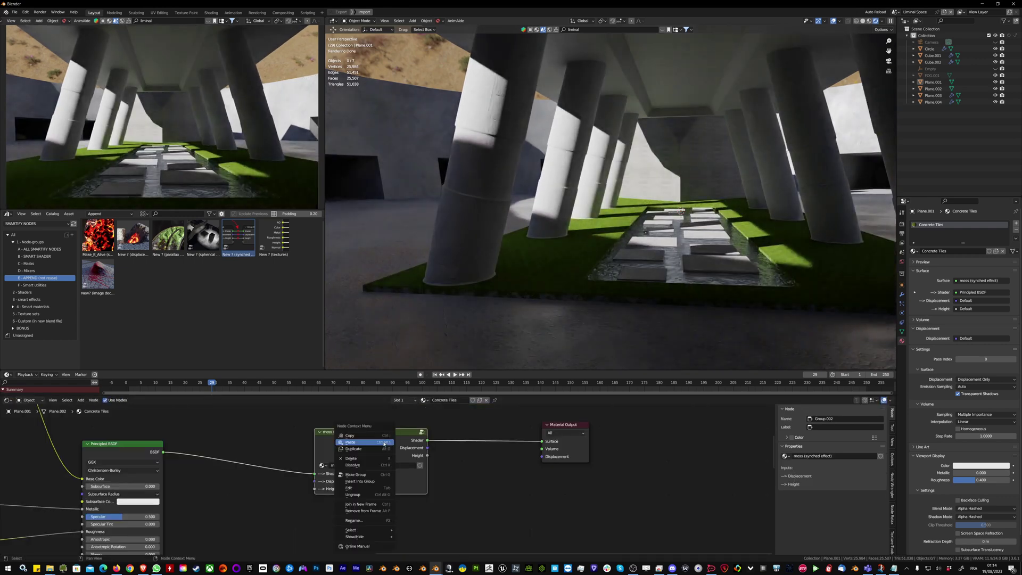
{"action": "left_click", "coordinate": [463, 244]}
{"action": "scroll", "coordinate": [447, 449], "scroll_direction": "down", "scroll_amount": 1}
{"action": "left_click", "coordinate": [448, 449]}
{"action": "right_click", "coordinate": [447, 449]}
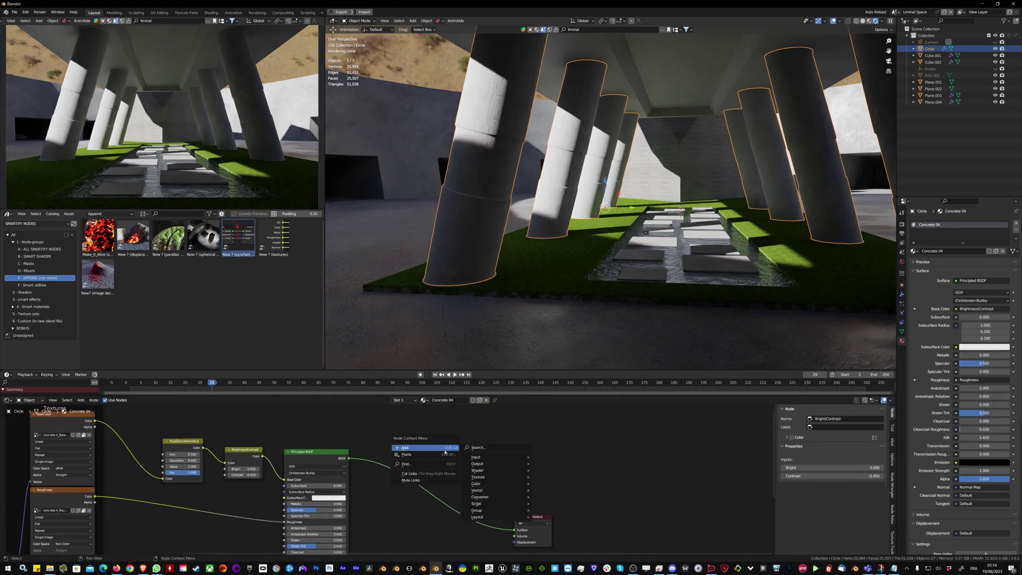
{"action": "left_click", "coordinate": [436, 456]}
{"action": "left_click_drag", "start_coordinate": [427, 449], "coordinate": [430, 477]}
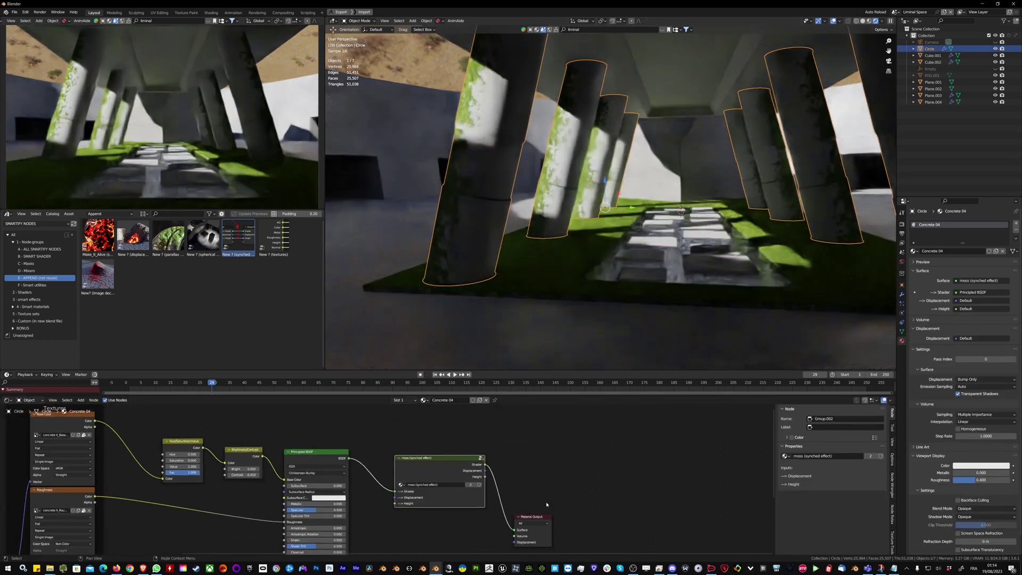
{"action": "left_click_drag", "start_coordinate": [549, 522], "coordinate": [600, 453]}
{"action": "left_click_drag", "start_coordinate": [433, 462], "coordinate": [469, 458]}
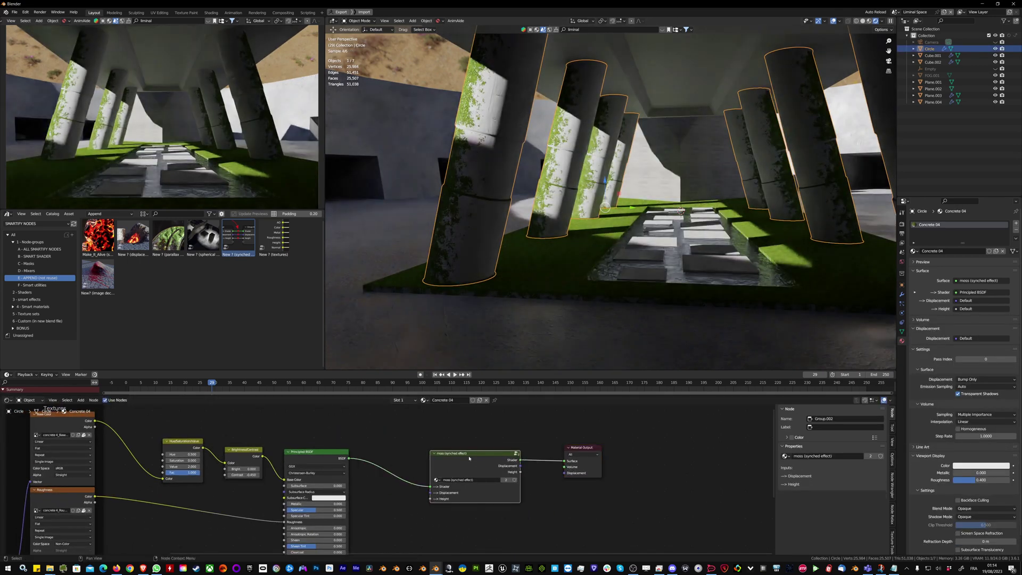
Step: Paste the moss (synched effect) group before the Material Output of the back wall's Concrete WoodPattern 01 material
{"action": "left_click", "coordinate": [696, 217]}
{"action": "right_click", "coordinate": [335, 419]}
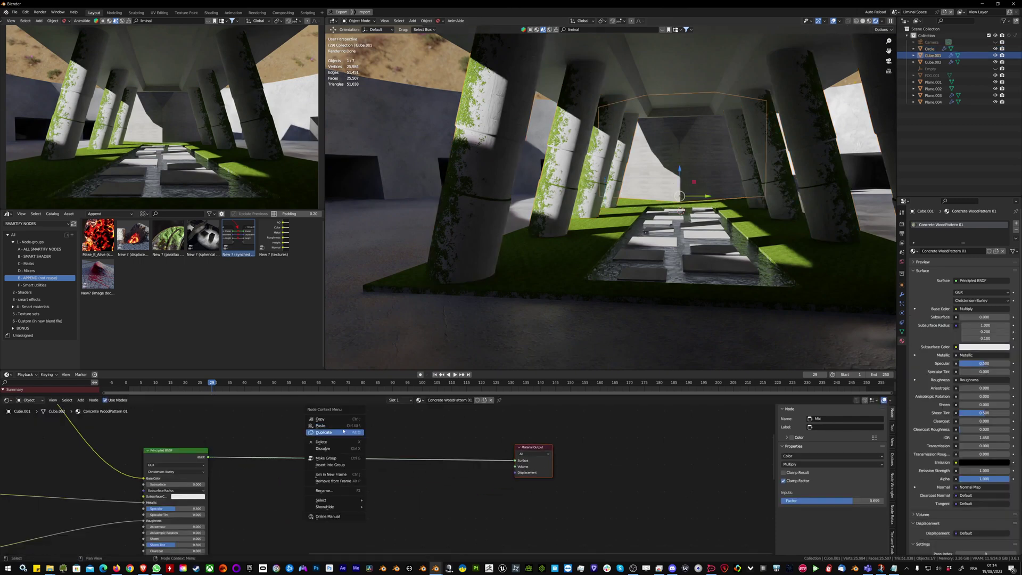
{"action": "left_click", "coordinate": [343, 426]}
{"action": "key", "text": "g"}
{"action": "left_click", "coordinate": [369, 429]}
{"action": "left_click_drag", "start_coordinate": [371, 440], "coordinate": [339, 439]}
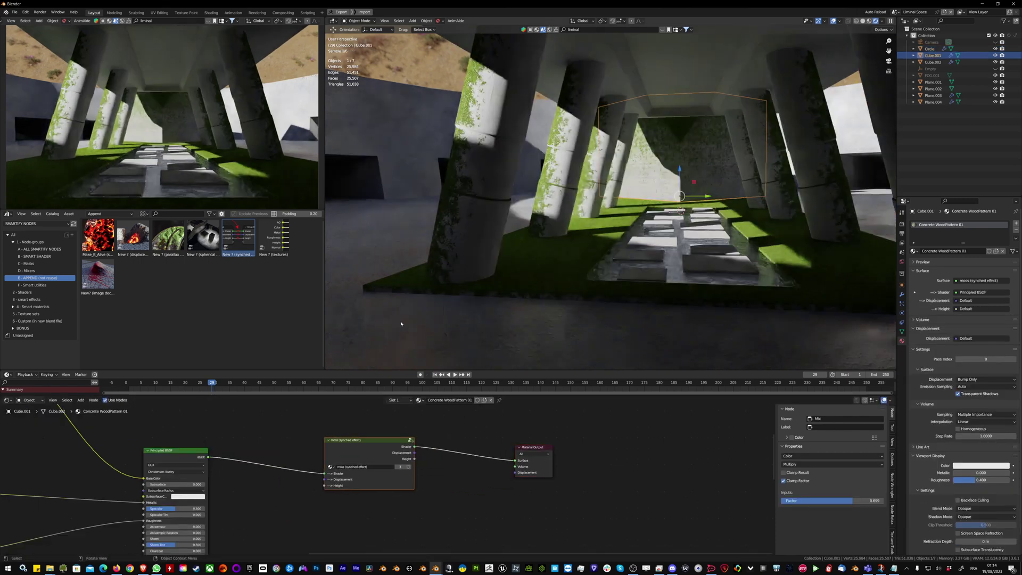
Step: Paste the moss (synched effect) group between the Principled BSDF and Material Output of the outer ground's Concrete smooth material
{"action": "left_click", "coordinate": [401, 323]}
{"action": "left_click_drag", "start_coordinate": [572, 509], "coordinate": [748, 497]}
{"action": "right_click", "coordinate": [591, 470]}
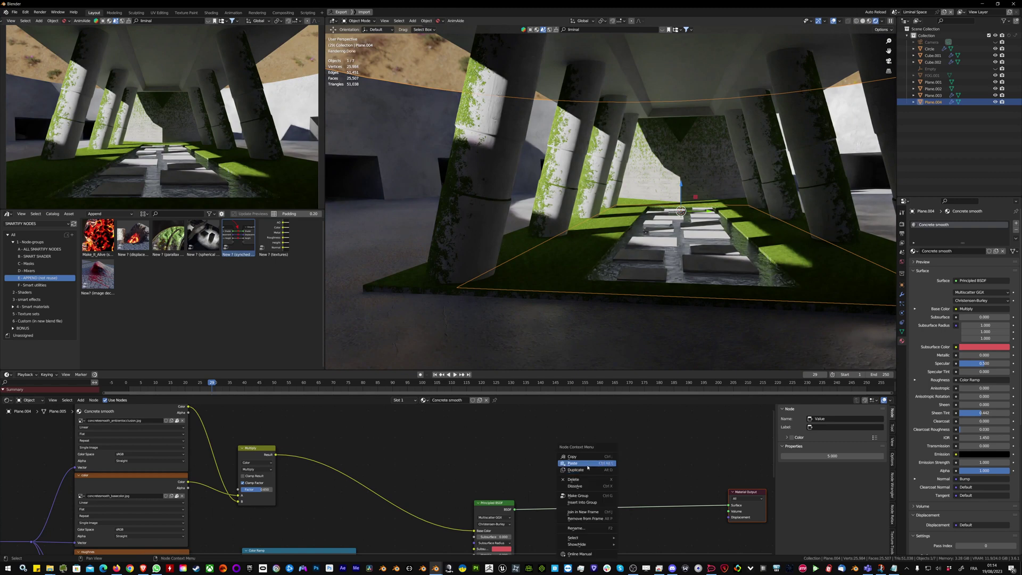
{"action": "left_click", "coordinate": [588, 464]}
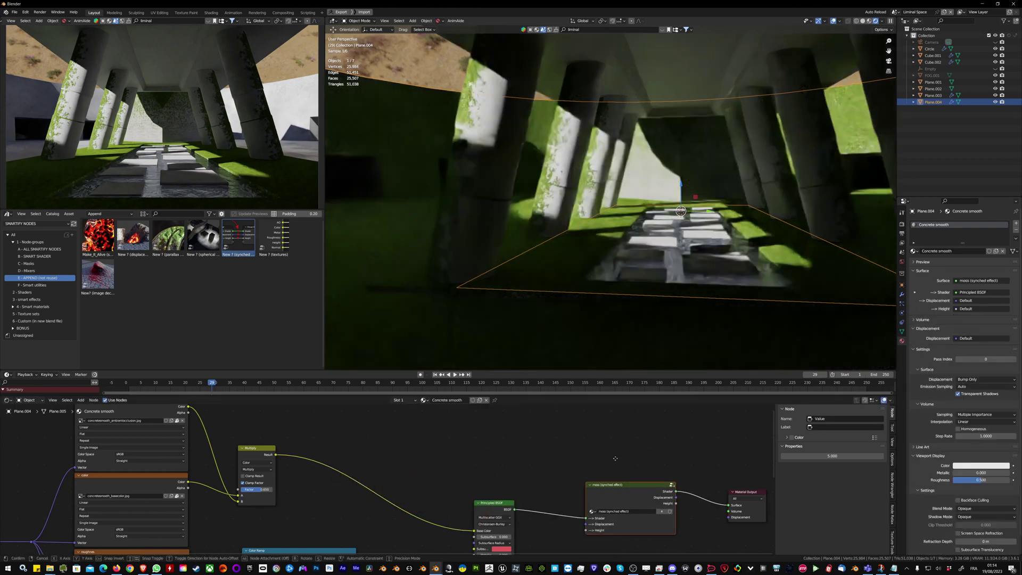
{"action": "left_click", "coordinate": [605, 464]}
Step: Paste the moss (synched effect) group between the Principled BSDF and Material Output of the ceiling's clean concrete material
{"action": "left_click", "coordinate": [662, 97]}
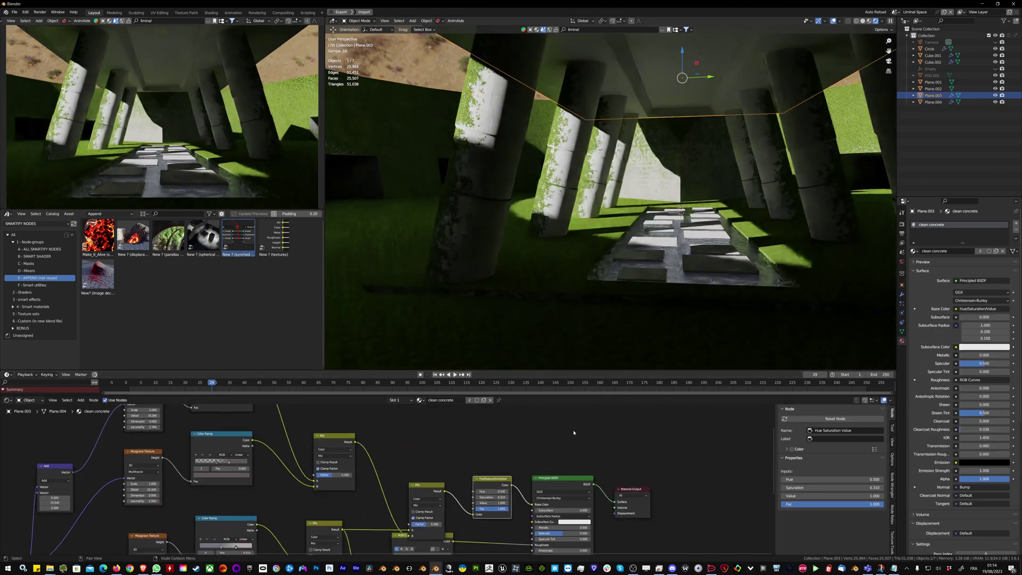
{"action": "scroll", "coordinate": [575, 434], "scroll_direction": "down", "scroll_amount": 2}
{"action": "left_click_drag", "start_coordinate": [586, 481], "coordinate": [719, 472]}
{"action": "key", "text": "ctrl+v"}
{"action": "left_click", "coordinate": [92, 460]}
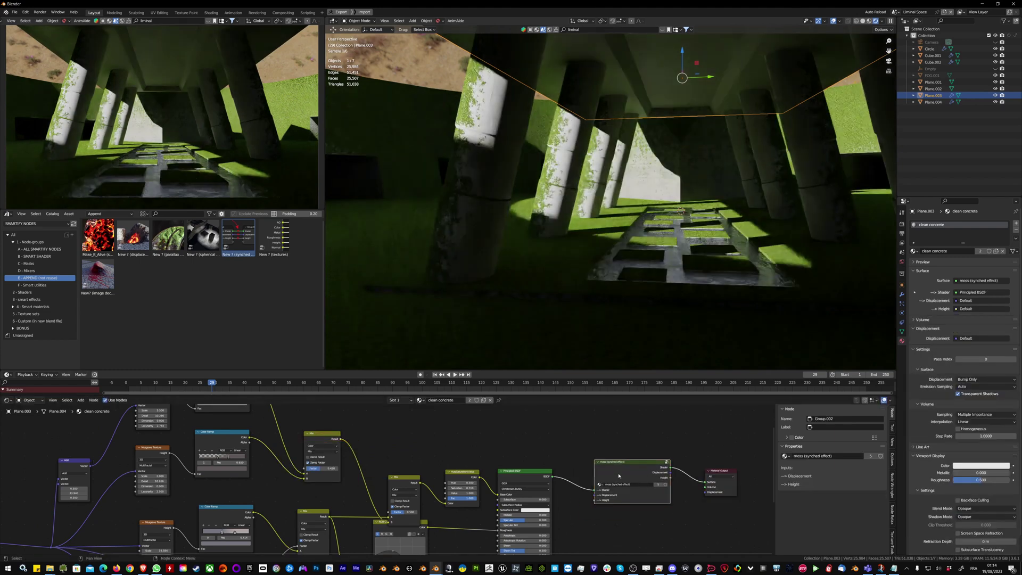
Step: Inside the shared moss group, set the Mossy effect's Facing ON to 1.273 and Facing OFF to 0.977
{"action": "key", "text": "Tab"}
{"action": "scroll", "coordinate": [420, 473], "scroll_direction": "up", "scroll_amount": 3}
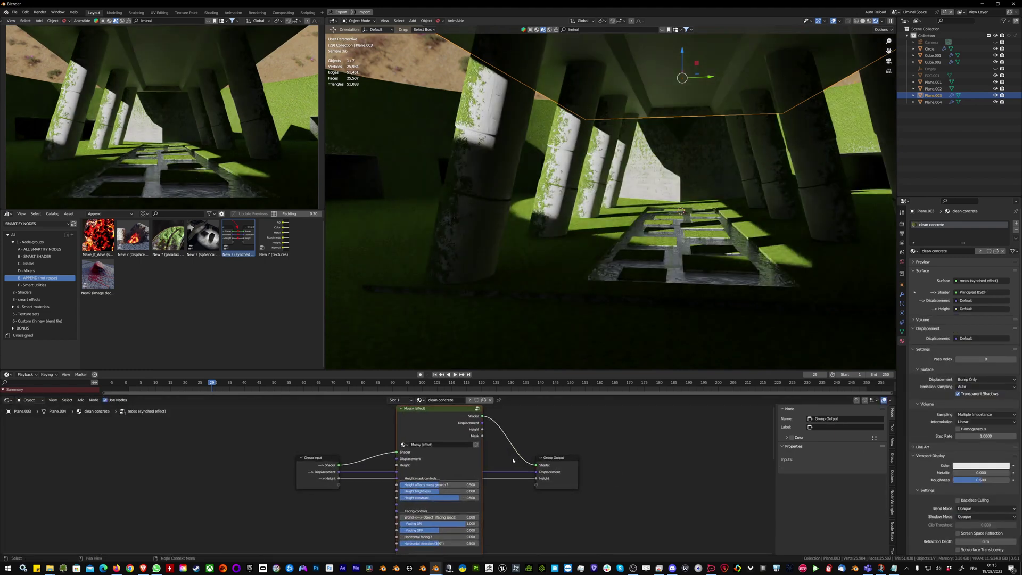
{"action": "scroll", "coordinate": [419, 474], "scroll_direction": "up", "scroll_amount": 1}
{"action": "middle_click_drag", "start_coordinate": [451, 502], "coordinate": [447, 463]}
{"action": "left_click_drag", "start_coordinate": [448, 494], "coordinate": [493, 492]}
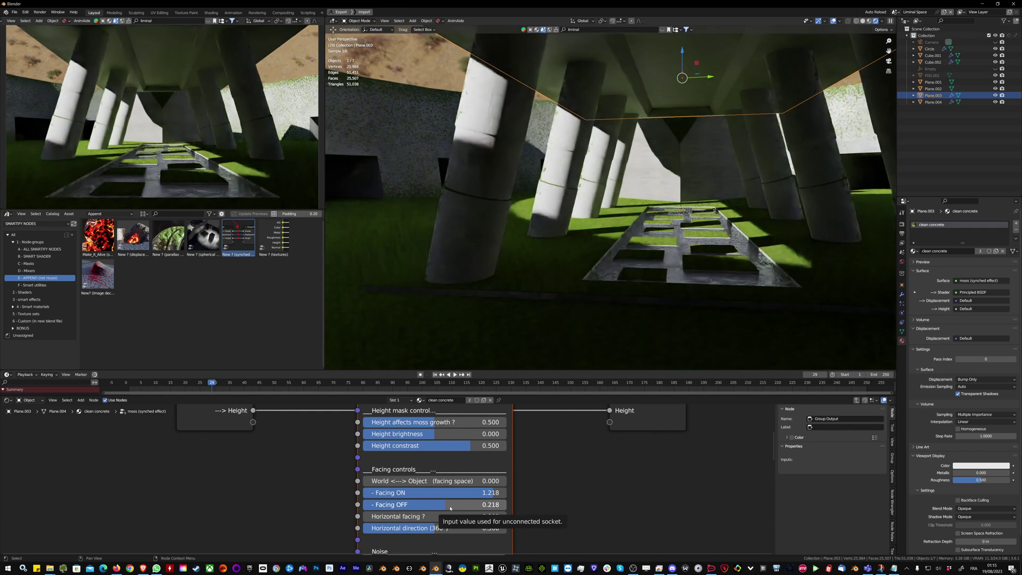
{"action": "left_click_drag", "start_coordinate": [445, 505], "coordinate": [490, 504]}
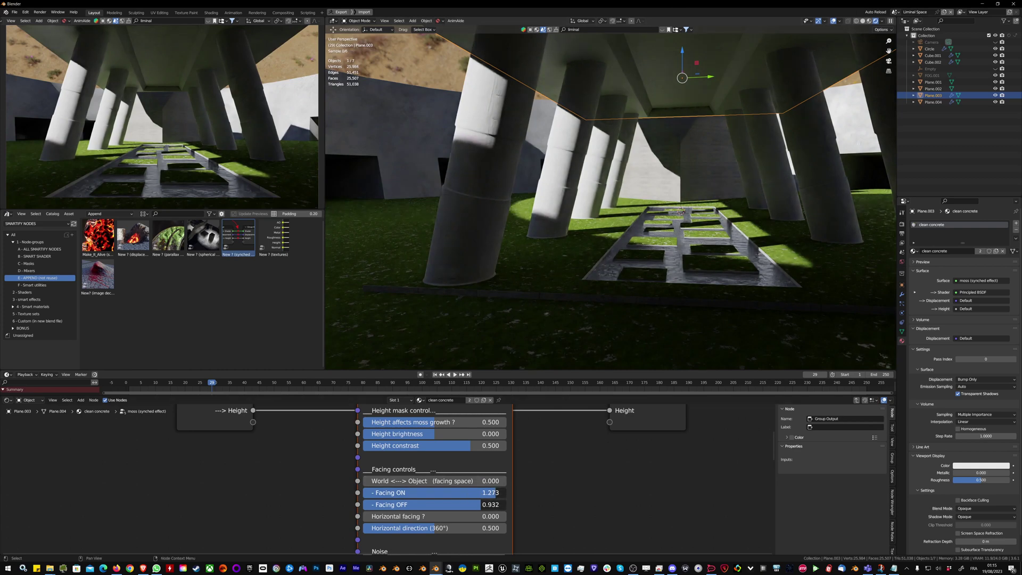
{"action": "left_click_drag", "start_coordinate": [490, 504], "coordinate": [493, 505]}
Step: Set the Mossy effect's Noisy ? value to about 0.173
{"action": "middle_click_drag", "start_coordinate": [404, 540], "coordinate": [396, 442]}
{"action": "scroll", "coordinate": [397, 442], "scroll_direction": "down", "scroll_amount": 7}
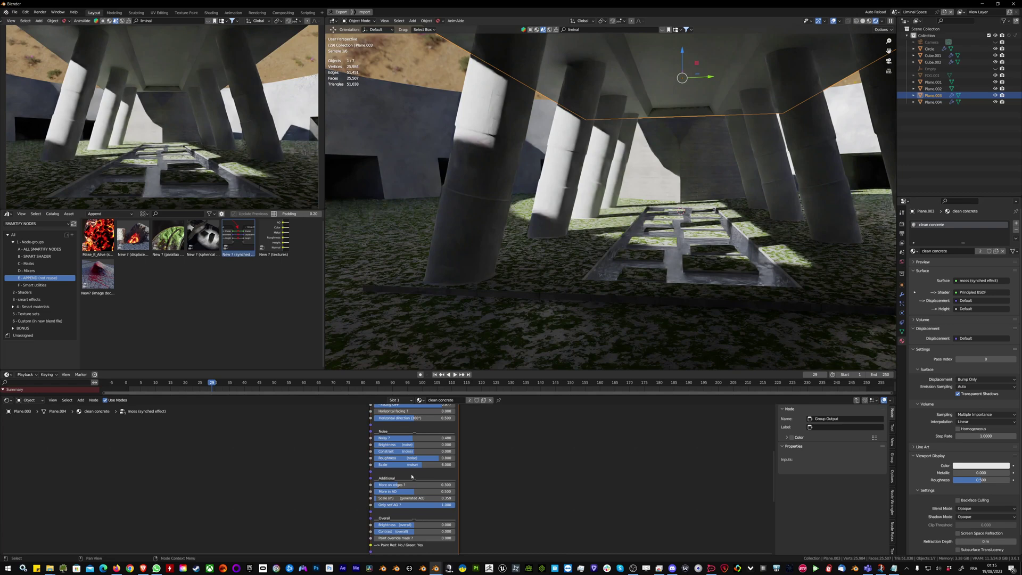
{"action": "scroll", "coordinate": [422, 438], "scroll_direction": "up", "scroll_amount": 3}
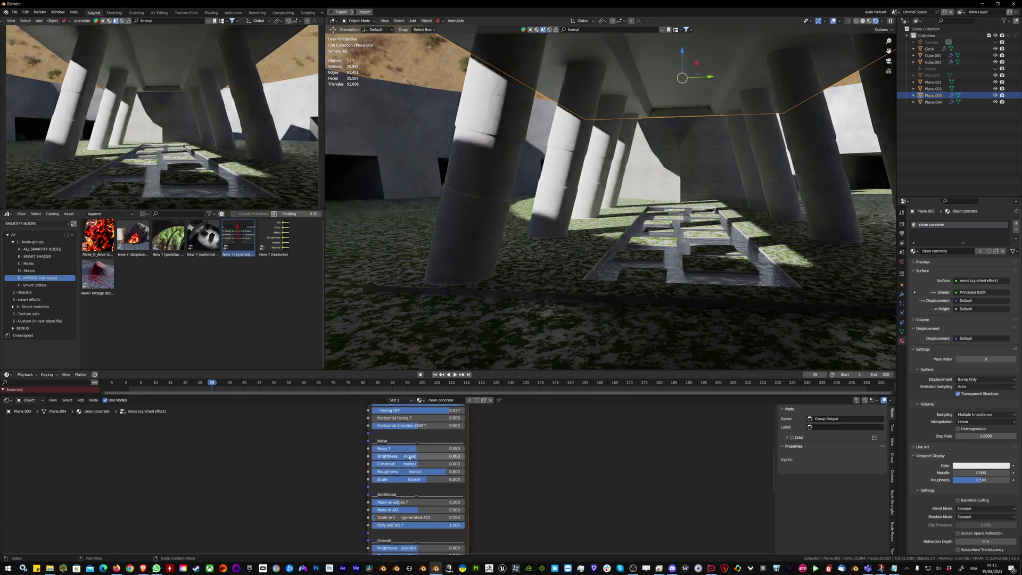
{"action": "left_click_drag", "start_coordinate": [421, 464], "coordinate": [382, 465]}
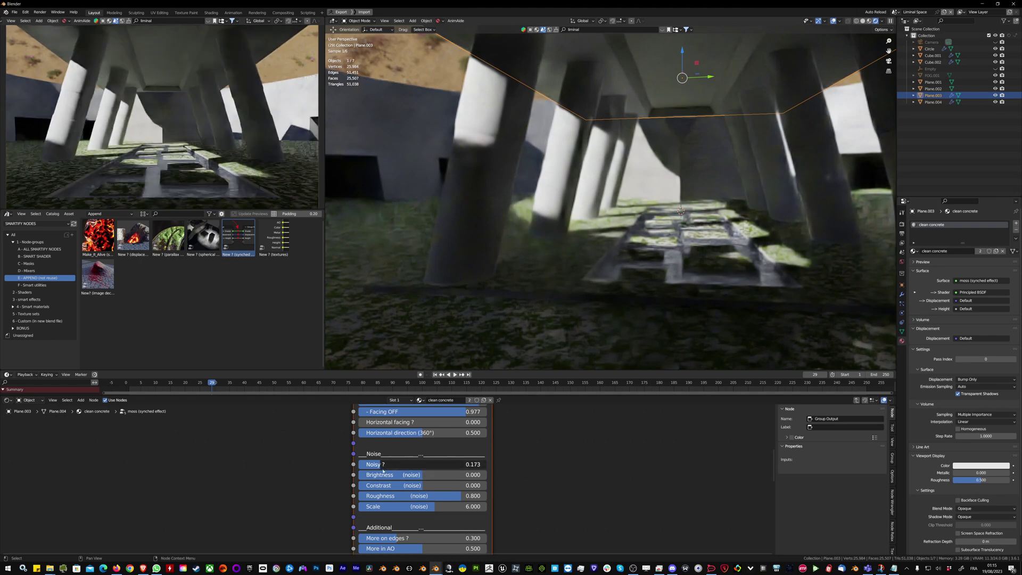
Step: Set the Mossy effect's More in AO to 0.709, its generated AO scale to 2.819 m and Only self AO to 0
{"action": "middle_click_drag", "start_coordinate": [405, 538], "coordinate": [393, 446]}
{"action": "mouse_move", "coordinate": [393, 462]}
{"action": "left_mouse_down"}
{"action": "mouse_move", "coordinate": [447, 466]}
{"action": "mouse_move", "coordinate": [447, 479]}
{"action": "mouse_move", "coordinate": [346, 479]}
{"action": "mouse_move", "coordinate": [382, 469]}
{"action": "left_mouse_up"}
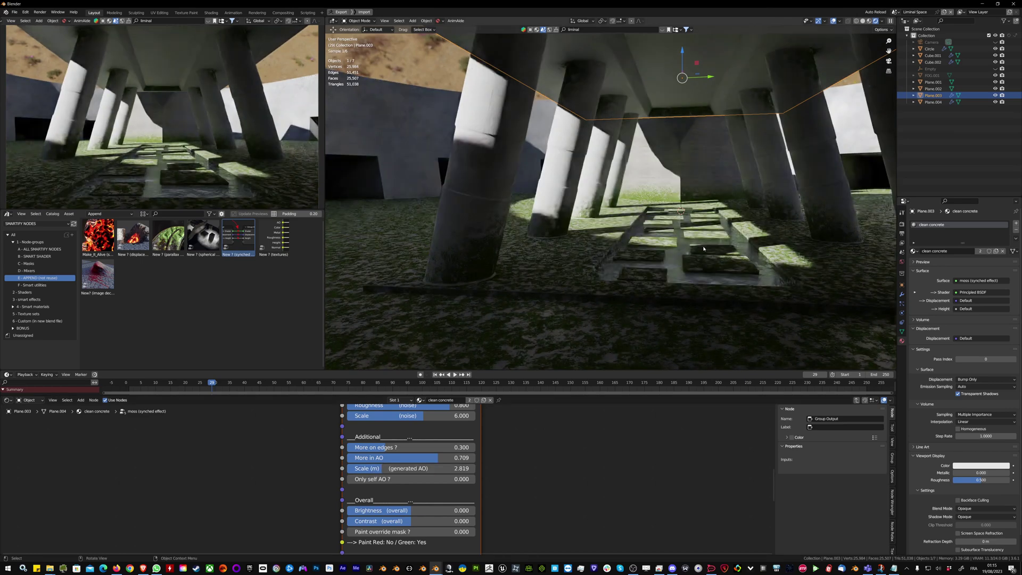
{"action": "middle_click_drag", "start_coordinate": [727, 249], "coordinate": [537, 314]}
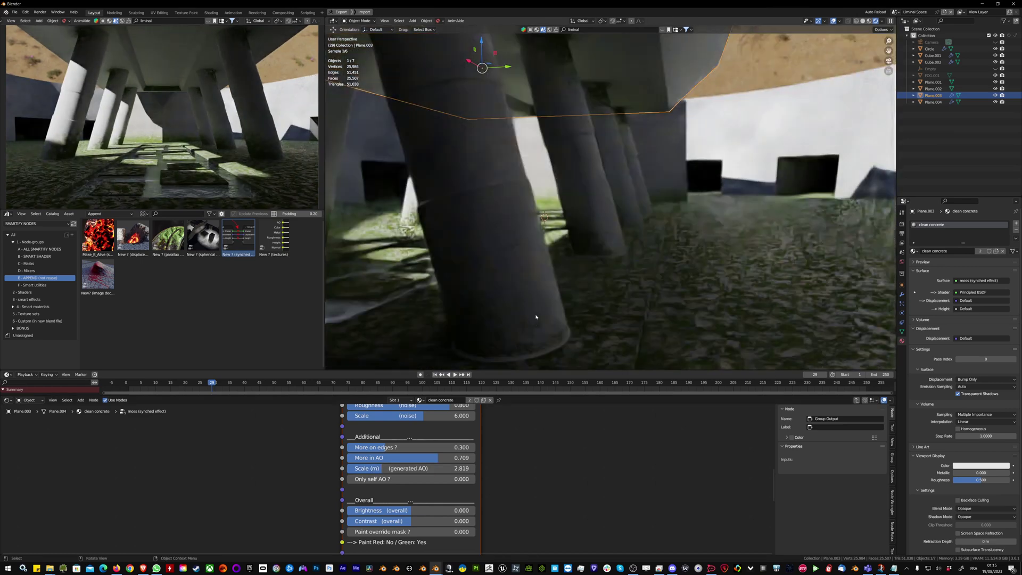
Step: Set the Mossy effect's Noisy ? to 0.104, noise Contrast to -0.455 and noise Scale to 2.370
{"action": "middle_click_drag", "start_coordinate": [618, 269], "coordinate": [646, 278]}
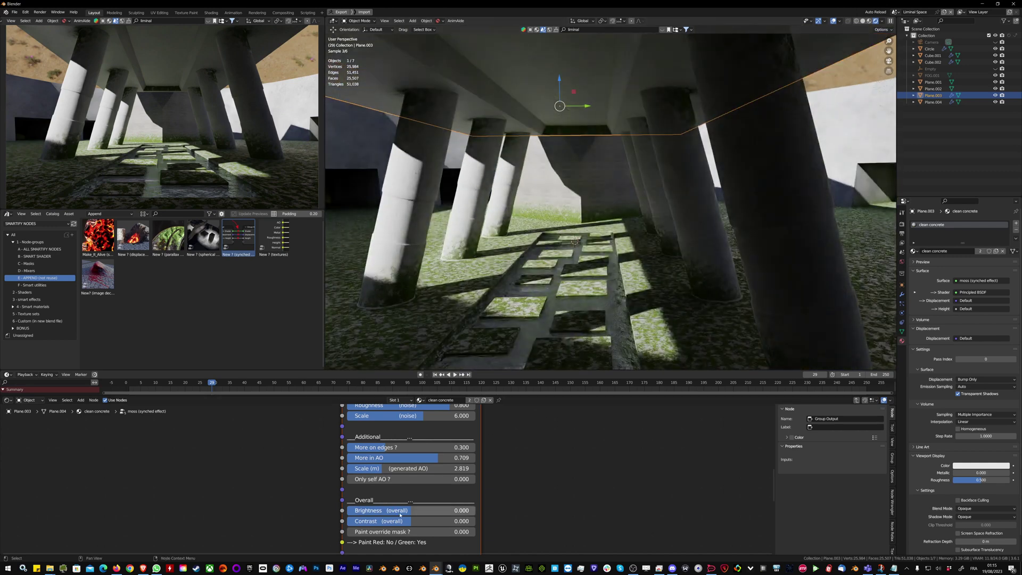
{"action": "middle_click_drag", "start_coordinate": [387, 425], "coordinate": [394, 527]}
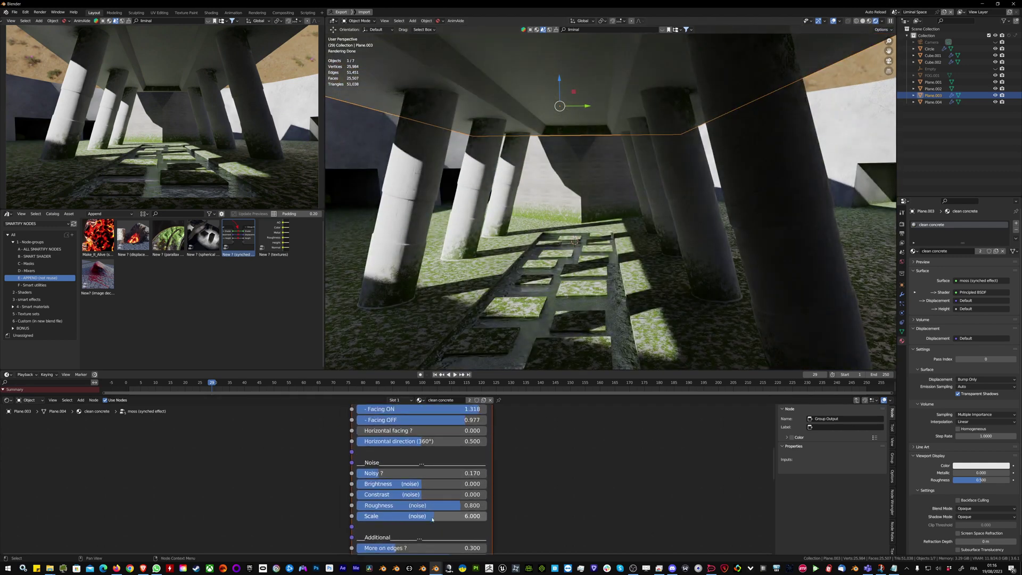
{"action": "left_click_drag", "start_coordinate": [432, 516], "coordinate": [392, 473]}
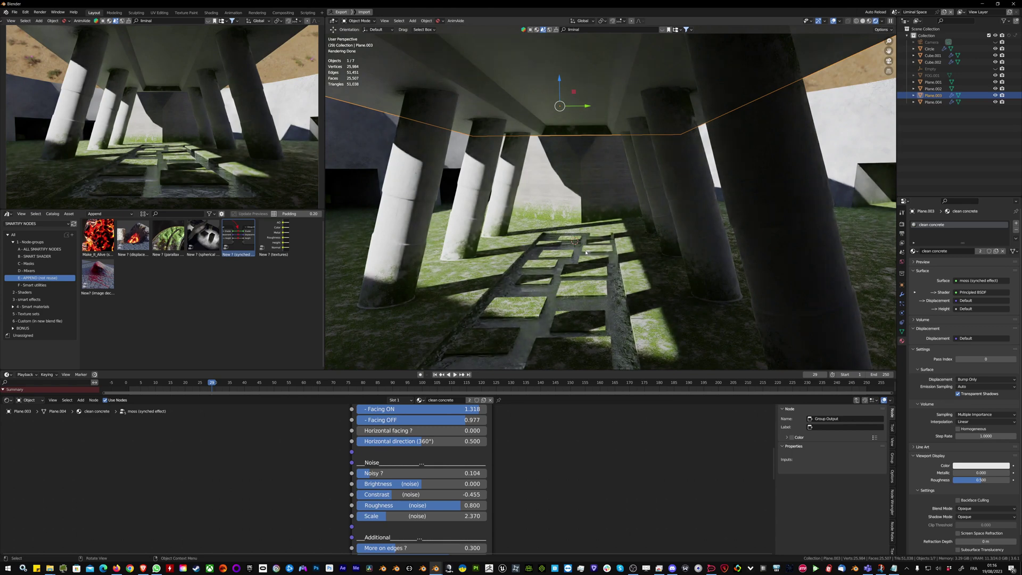
Step: Add a Color Attribute node beside the Mossy effect inside the moss group of the floor's Concrete Tiles material
{"action": "middle_click_drag", "start_coordinate": [607, 231], "coordinate": [691, 272]}
{"action": "left_click", "coordinate": [691, 272]}
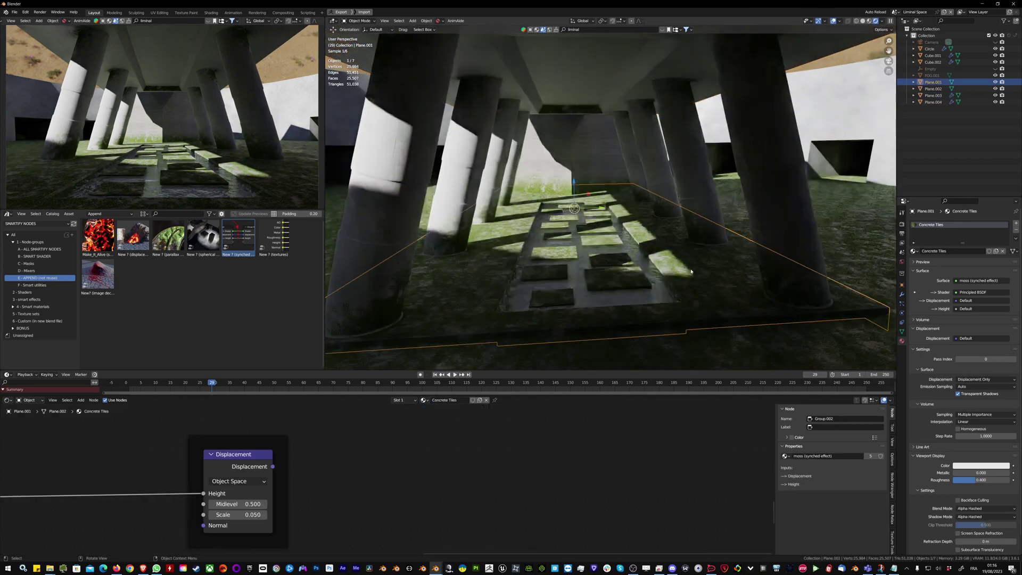
{"action": "scroll", "coordinate": [368, 462], "scroll_direction": "down", "scroll_amount": 6}
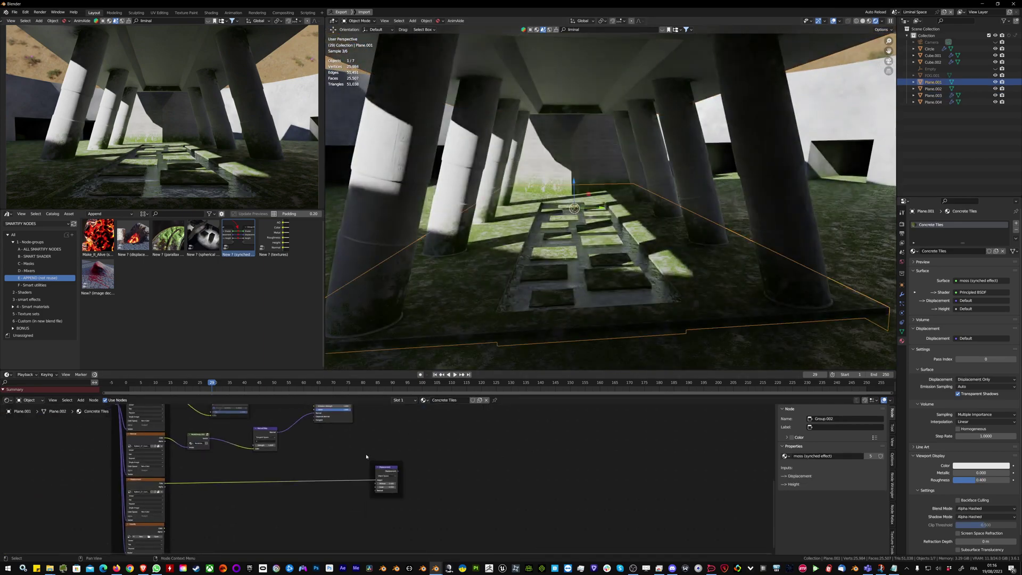
{"action": "key", "text": "Tab"}
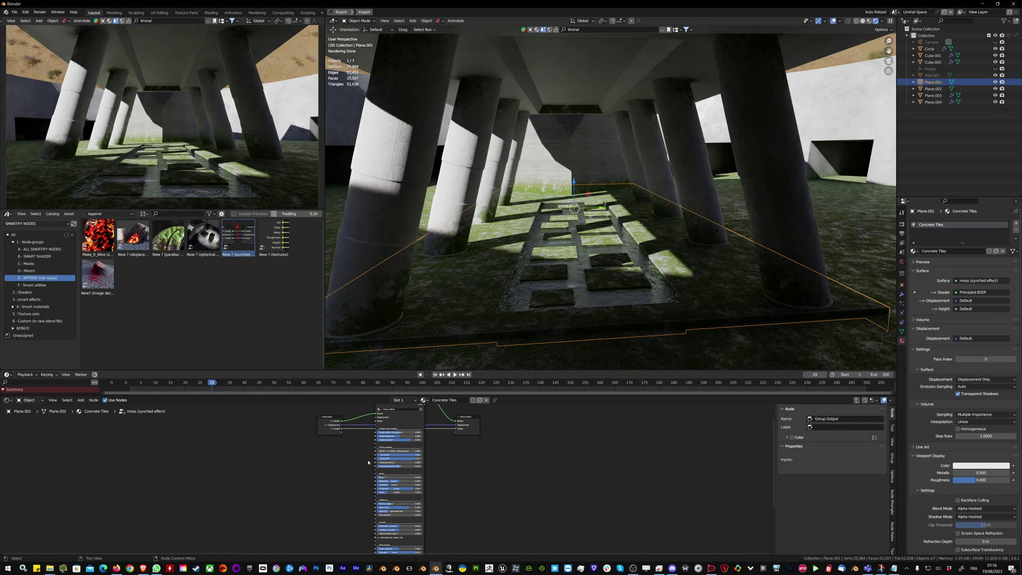
{"action": "scroll", "coordinate": [350, 467], "scroll_direction": "up", "scroll_amount": 3}
{"action": "key", "text": "q"}
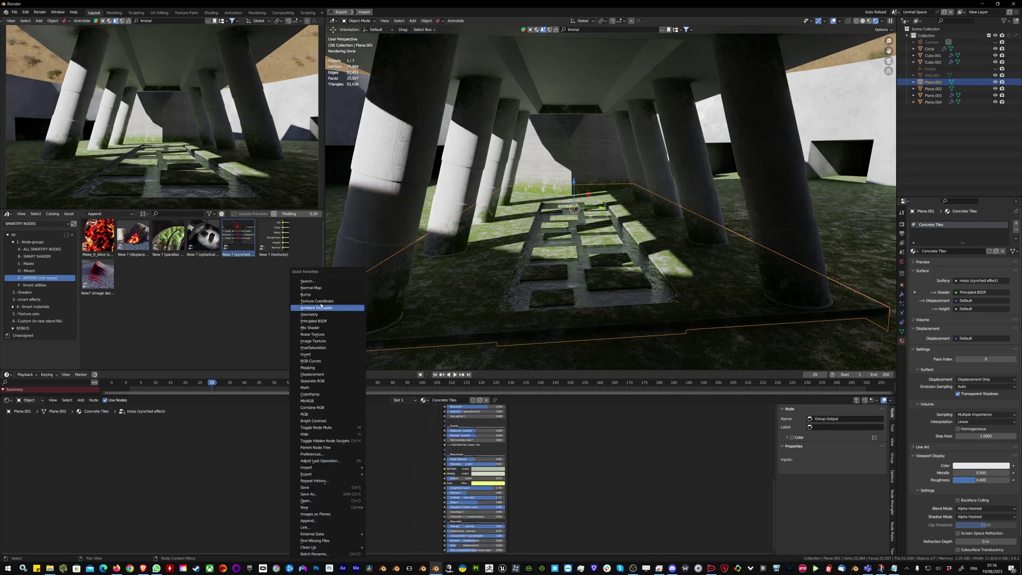
{"action": "left_click", "coordinate": [307, 281]}
{"action": "type", "text": "colo"}
{"action": "left_click", "coordinate": [332, 328]}
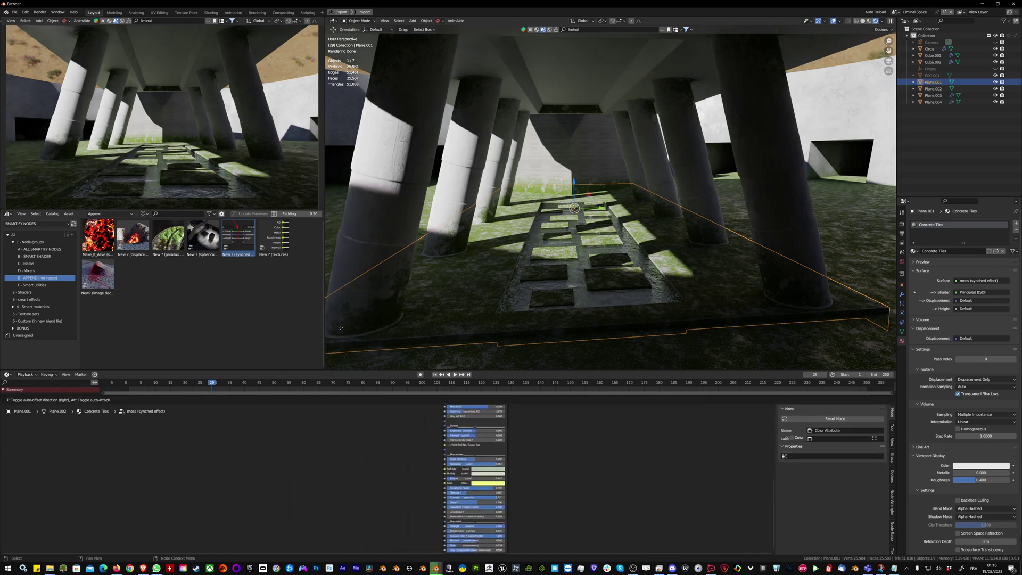
{"action": "left_click", "coordinate": [418, 465]}
Step: Connect the Color Attribute's Color to the Paint Red: No / Green: Yes input and set Paint override mask ? to 0.539
{"action": "scroll", "coordinate": [418, 465], "scroll_direction": "up", "scroll_amount": 5}
{"action": "scroll", "coordinate": [420, 463], "scroll_direction": "up", "scroll_amount": 1}
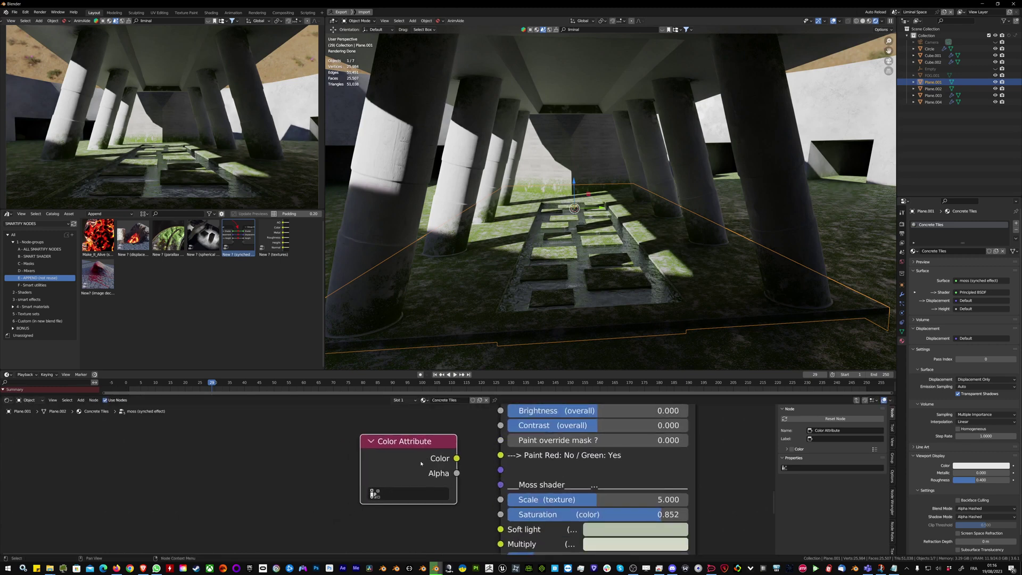
{"action": "mouse_move", "coordinate": [456, 458]}
{"action": "left_mouse_down"}
{"action": "mouse_move", "coordinate": [539, 441]}
{"action": "mouse_move", "coordinate": [619, 440]}
{"action": "left_mouse_up"}
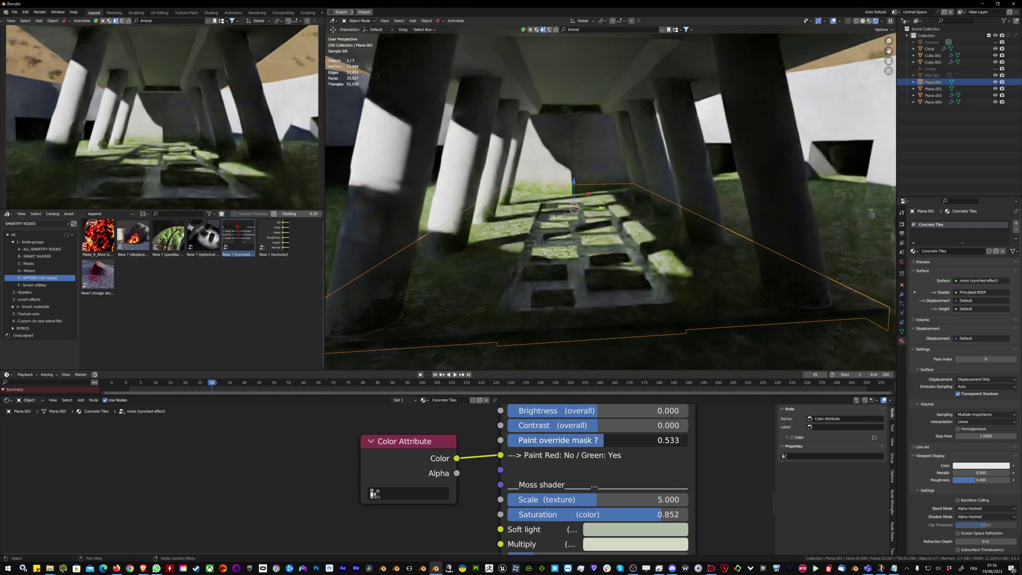
Step: Switch the tiled floor to Vertex Paint mode and fill its vertex colors with black
{"action": "key", "text": "ctrl+Tab"}
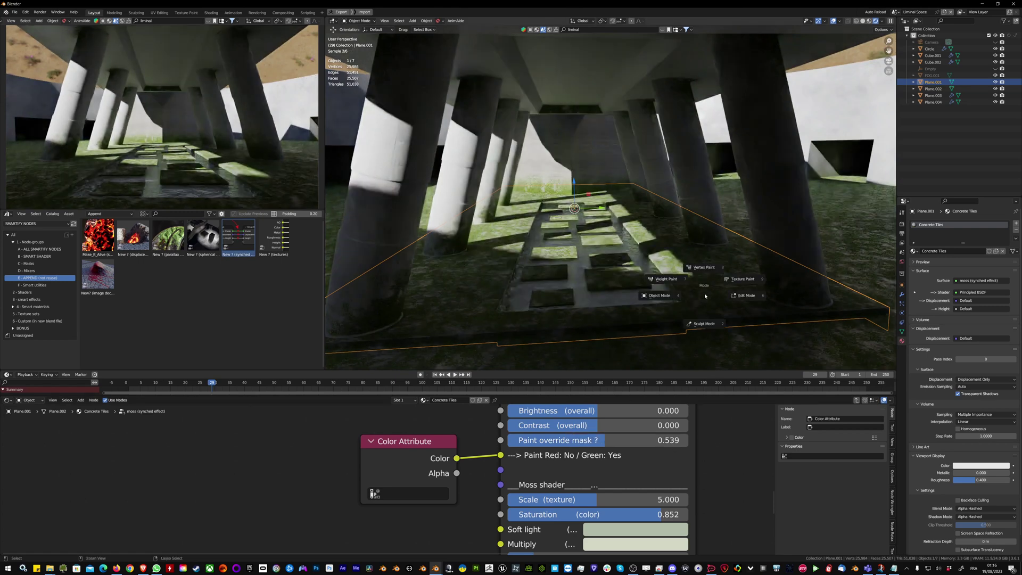
{"action": "left_click", "coordinate": [695, 237]}
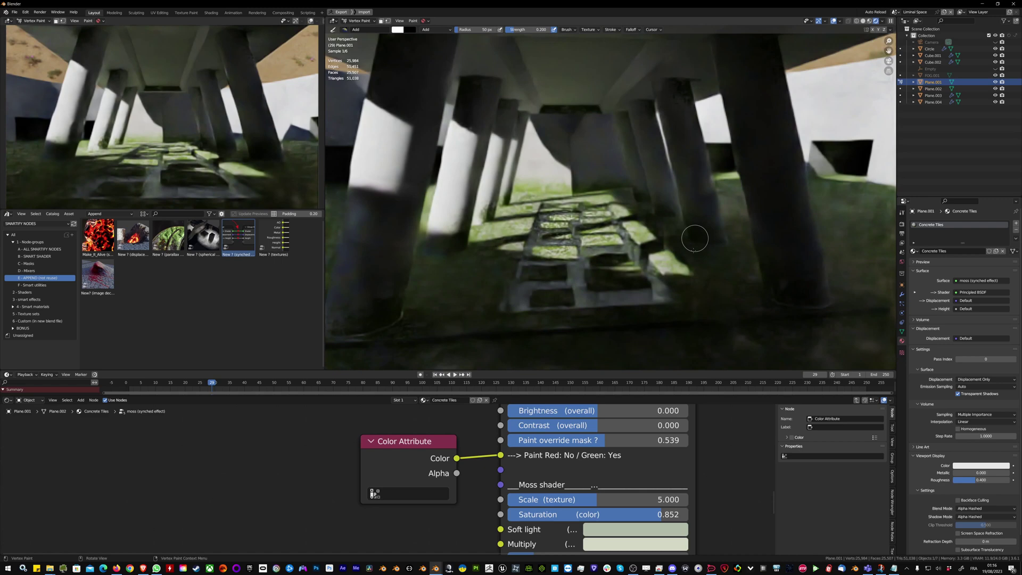
{"action": "key", "text": "n"}
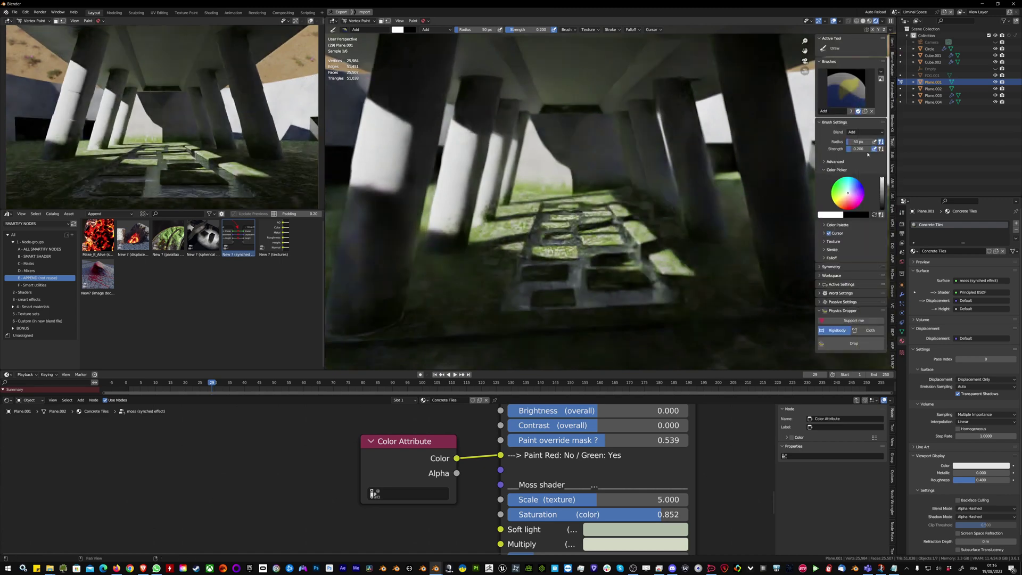
{"action": "key", "text": "x"}
{"action": "key", "text": "q"}
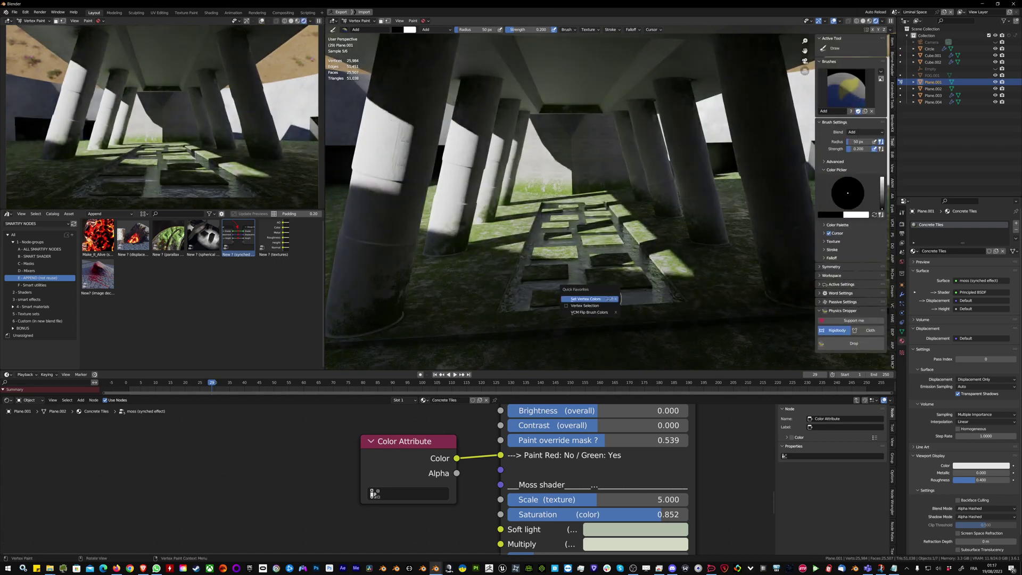
{"action": "left_click", "coordinate": [607, 299]}
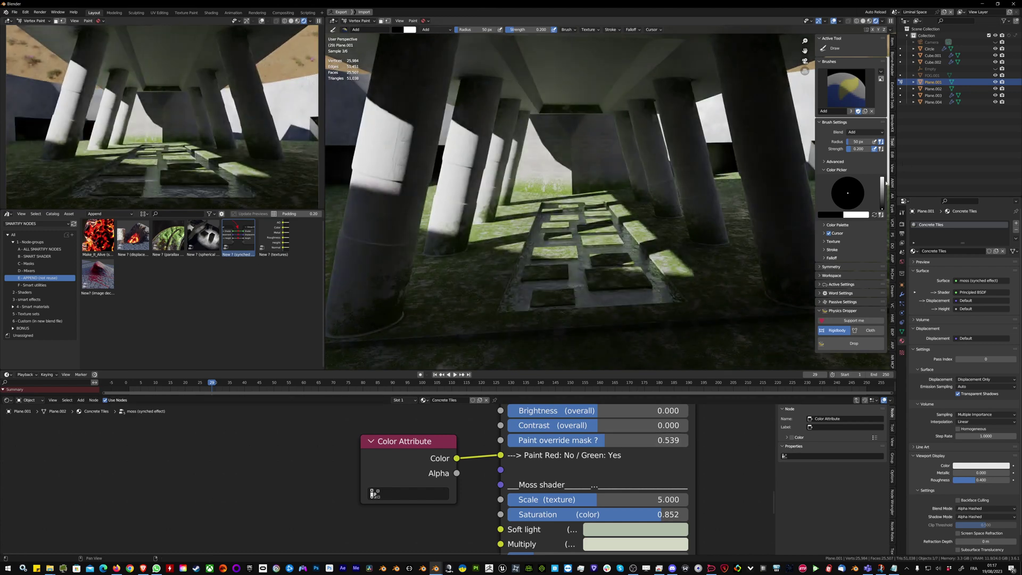
Step: Paint the tiled floor around the pillars and walkway red with a 177 px brush to remove moss
{"action": "left_click", "coordinate": [884, 179]}
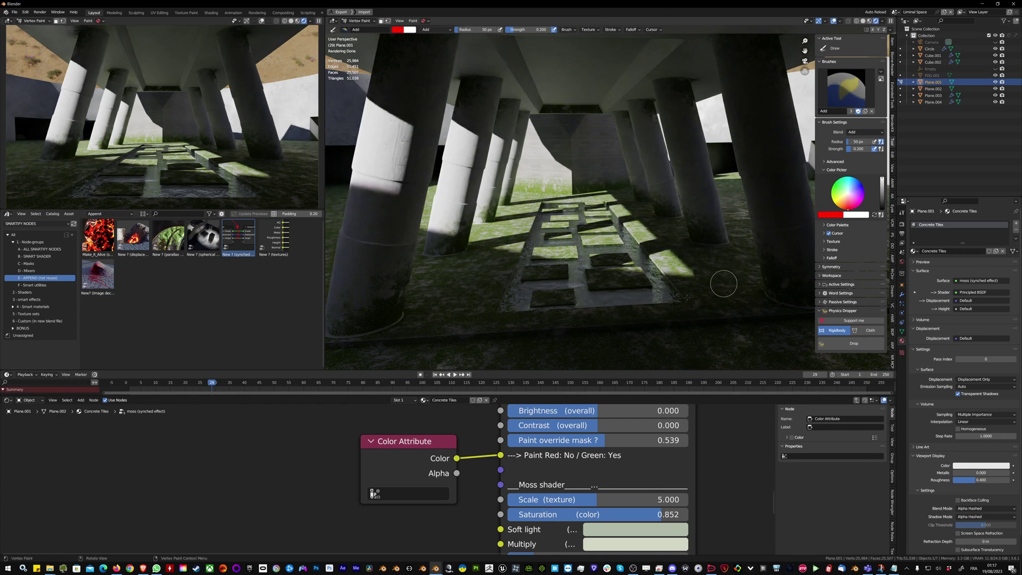
{"action": "key", "text": "f"}
{"action": "left_click", "coordinate": [729, 291]}
{"action": "key", "text": "f"}
{"action": "left_click", "coordinate": [695, 308]}
{"action": "mouse_move", "coordinate": [596, 314]}
{"action": "left_mouse_down"}
{"action": "mouse_move", "coordinate": [588, 314]}
{"action": "mouse_move", "coordinate": [673, 312]}
{"action": "mouse_move", "coordinate": [524, 320]}
{"action": "left_mouse_up"}
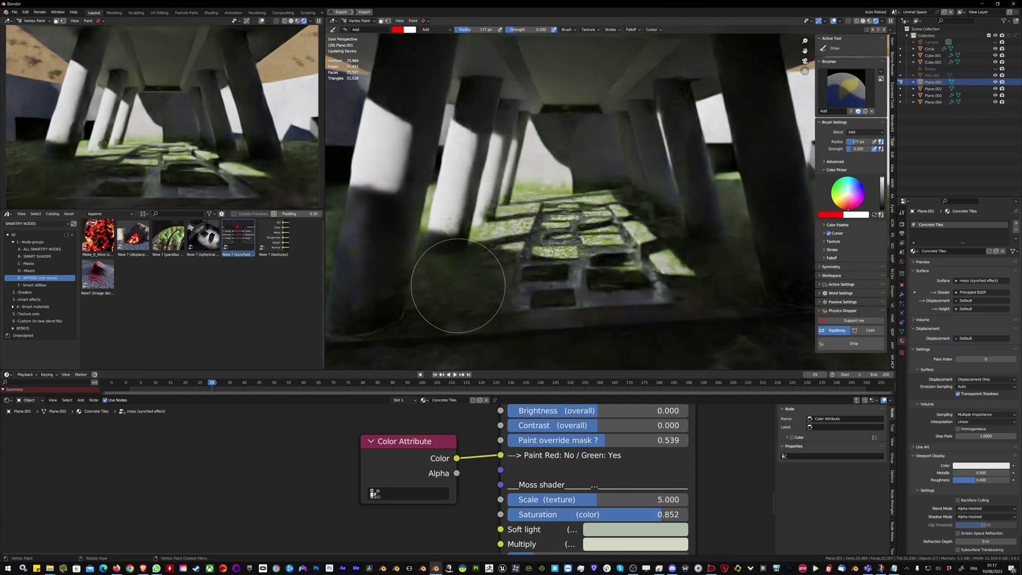
{"action": "left_click", "coordinate": [520, 265]}
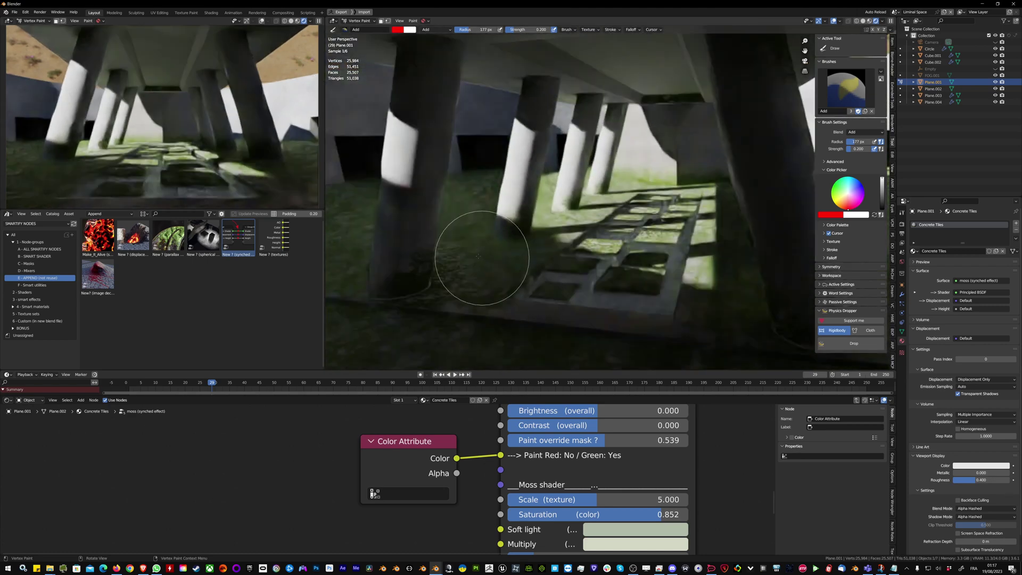
{"action": "left_click_drag", "start_coordinate": [481, 260], "coordinate": [587, 332]}
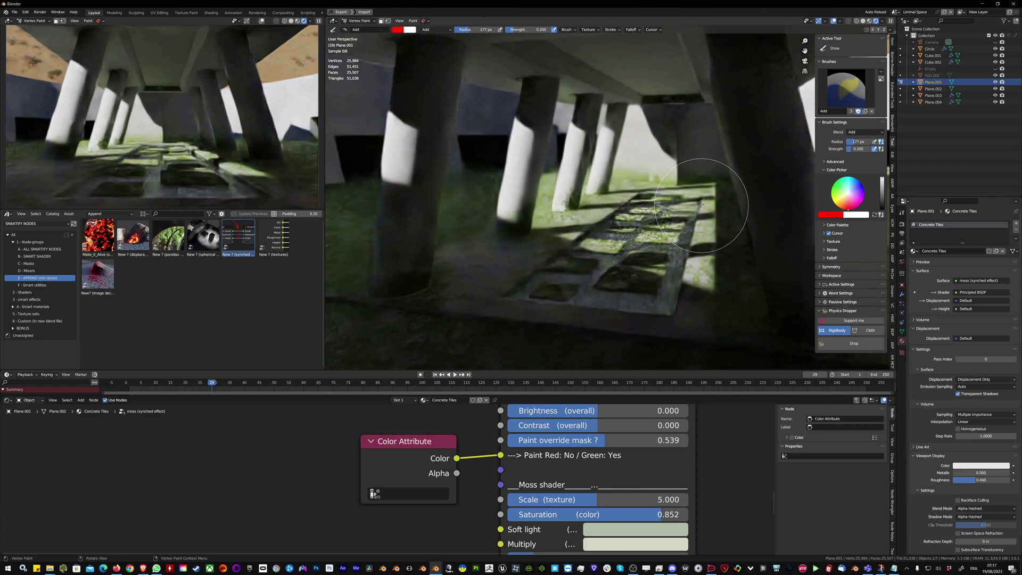
{"action": "mouse_move", "coordinate": [701, 205]}
{"action": "left_mouse_down"}
{"action": "mouse_move", "coordinate": [562, 249]}
{"action": "mouse_move", "coordinate": [660, 260]}
{"action": "left_mouse_up"}
Step: Switch to vertex painting the Concrete smooth ground plane and fill its vertex colors with black
{"action": "middle_click_drag", "start_coordinate": [688, 299], "coordinate": [647, 277]}
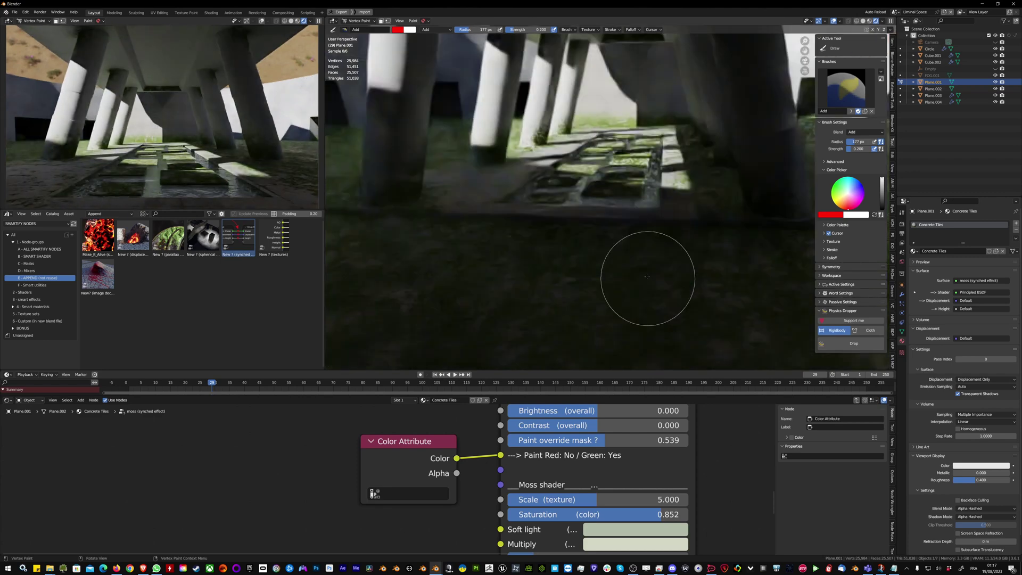
{"action": "key", "text": "ctrl+Tab"}
{"action": "left_click", "coordinate": [552, 286]}
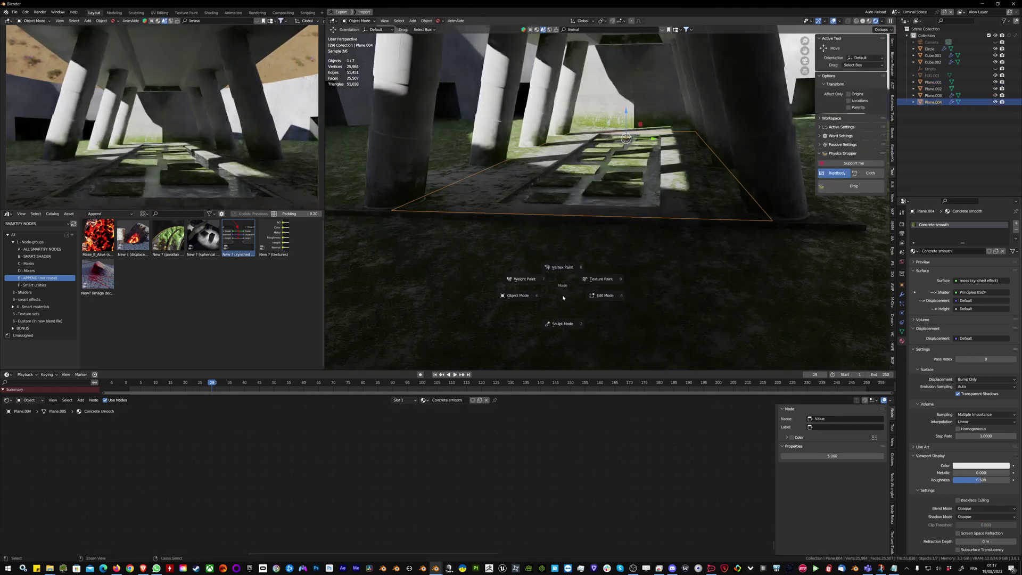
{"action": "left_click", "coordinate": [562, 267]}
{"action": "left_click", "coordinate": [882, 208]}
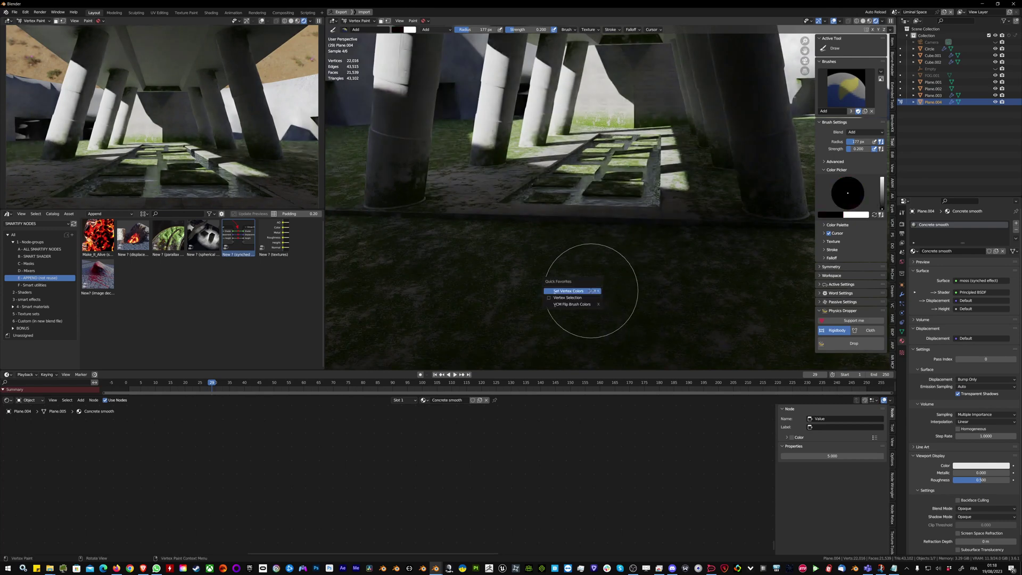
{"action": "left_click", "coordinate": [568, 291]}
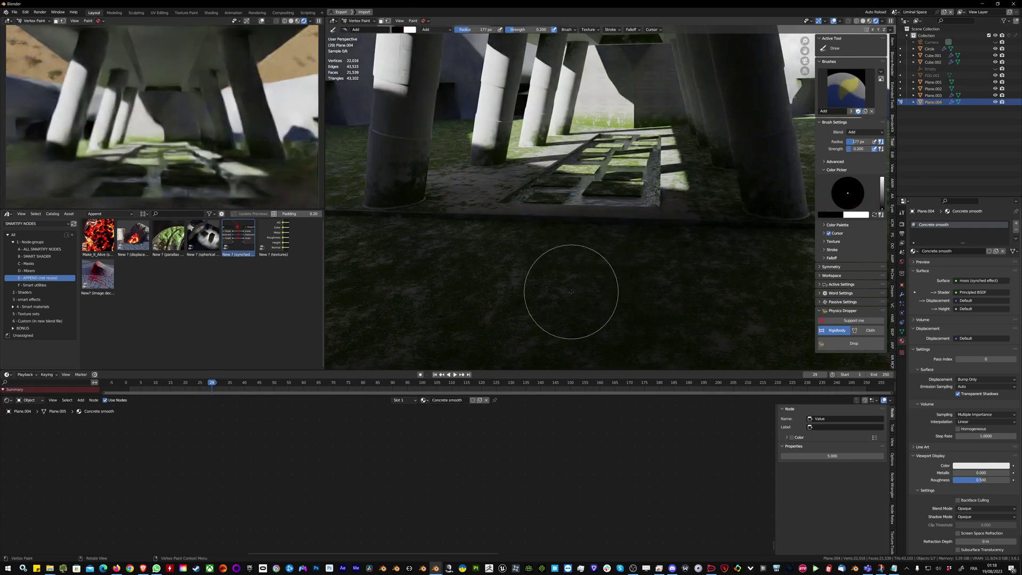
{"action": "left_click", "coordinate": [413, 22]}
{"action": "left_click", "coordinate": [445, 29]}
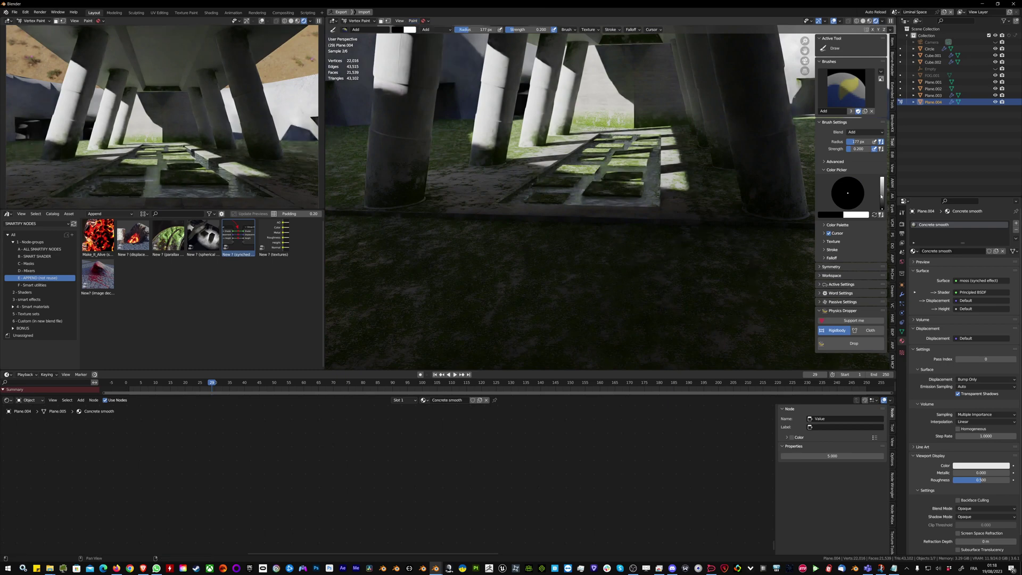
Step: Paint a red moss-free patch on the ground in front of the tiled floor and set the brush radius to 223 px
{"action": "left_click", "coordinate": [881, 179]}
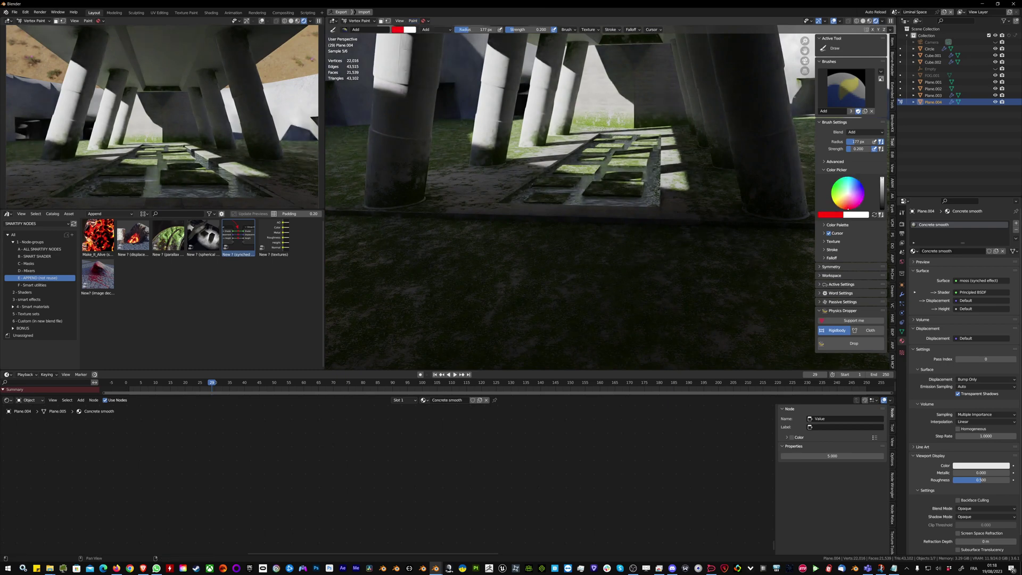
{"action": "key", "text": "f"}
{"action": "left_click", "coordinate": [602, 274]}
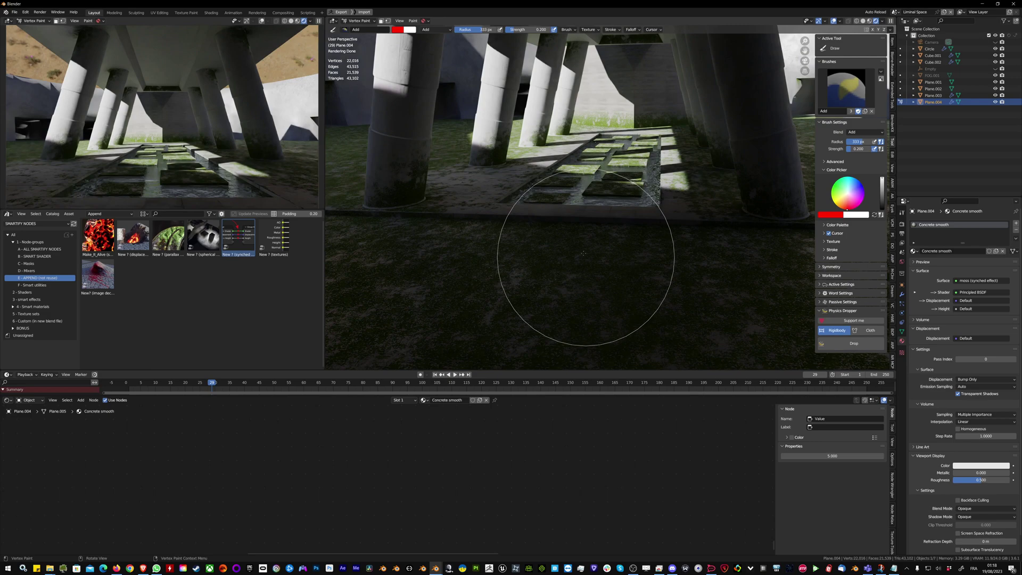
{"action": "mouse_move", "coordinate": [568, 238]}
{"action": "left_mouse_down"}
{"action": "mouse_move", "coordinate": [520, 298]}
{"action": "mouse_move", "coordinate": [528, 272]}
{"action": "mouse_move", "coordinate": [560, 266]}
{"action": "mouse_move", "coordinate": [536, 266]}
{"action": "mouse_move", "coordinate": [515, 245]}
{"action": "mouse_move", "coordinate": [584, 277]}
{"action": "left_mouse_up"}
{"action": "right_click", "coordinate": [550, 233]}
{"action": "key", "text": "f"}
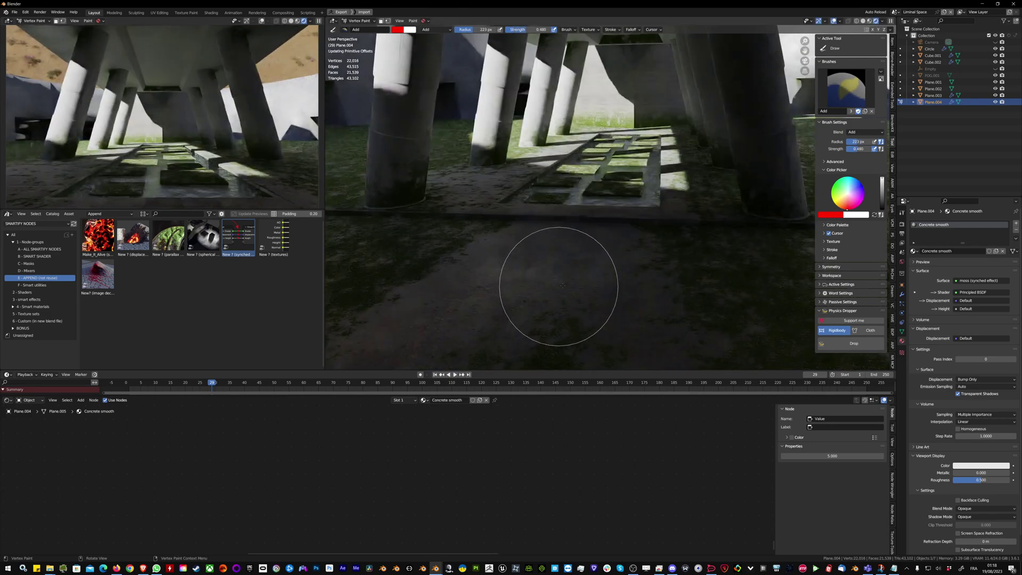
{"action": "left_click", "coordinate": [617, 285]}
Step: Extend the red moss-free path across the ground alongside the tiled floor
{"action": "middle_click_drag", "start_coordinate": [607, 274], "coordinate": [653, 249]}
{"action": "mouse_move", "coordinate": [653, 249]}
{"action": "left_mouse_down"}
{"action": "mouse_move", "coordinate": [704, 138]}
{"action": "mouse_move", "coordinate": [650, 108]}
{"action": "mouse_move", "coordinate": [721, 203]}
{"action": "mouse_move", "coordinate": [634, 256]}
{"action": "left_mouse_up"}
{"action": "right_click", "coordinate": [637, 227]}
{"action": "left_click_drag", "start_coordinate": [641, 220], "coordinate": [641, 226]}
{"action": "mouse_move", "coordinate": [739, 194]}
{"action": "left_mouse_down"}
{"action": "mouse_move", "coordinate": [724, 220]}
{"action": "mouse_move", "coordinate": [731, 196]}
{"action": "left_mouse_up"}
Step: Set the brush color to black with Mix blending and paint over parts of the ground path
{"action": "right_click", "coordinate": [732, 187]}
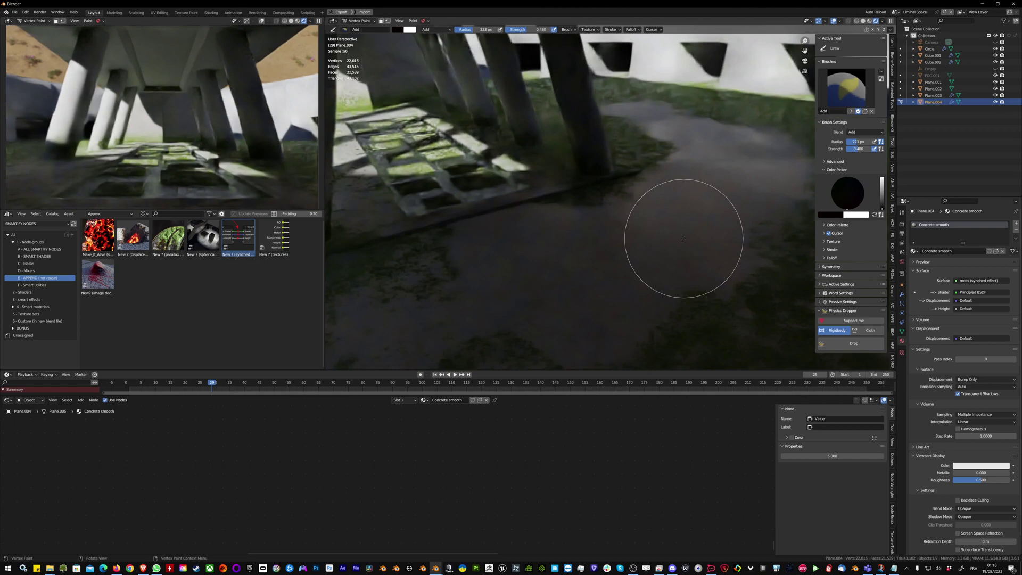
{"action": "left_click", "coordinate": [859, 132]}
{"action": "left_click", "coordinate": [858, 140]}
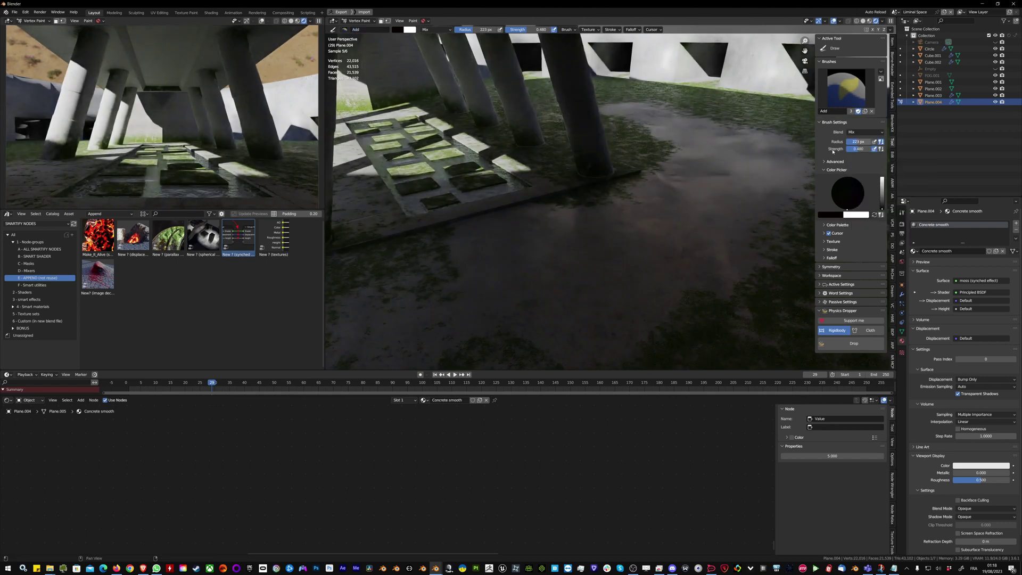
{"action": "left_click_drag", "start_coordinate": [712, 247], "coordinate": [733, 223]}
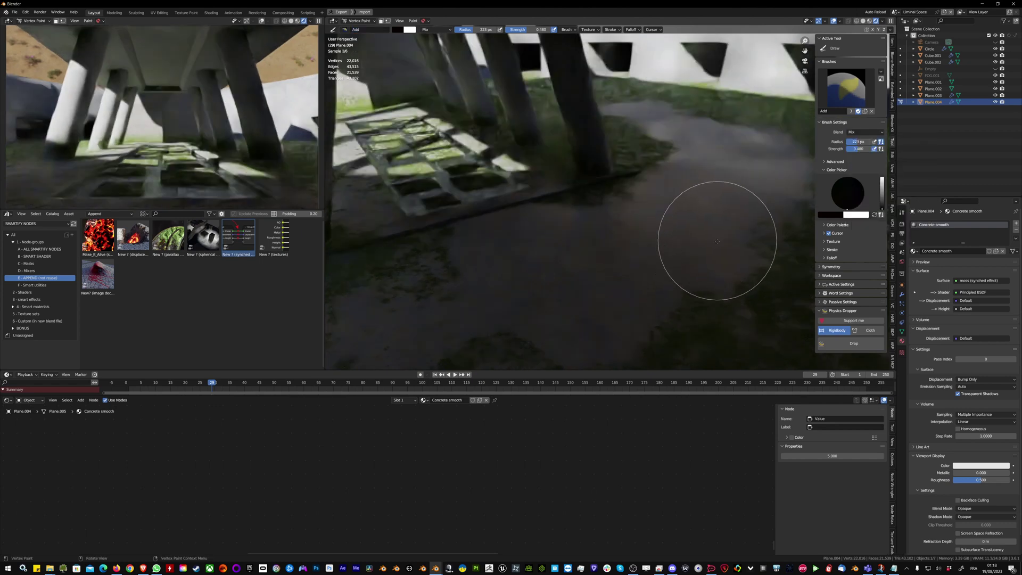
{"action": "mouse_move", "coordinate": [651, 276]}
{"action": "left_mouse_down"}
{"action": "mouse_move", "coordinate": [456, 280]}
{"action": "mouse_move", "coordinate": [667, 206]}
{"action": "mouse_move", "coordinate": [691, 178]}
{"action": "mouse_move", "coordinate": [696, 140]}
{"action": "left_mouse_up"}
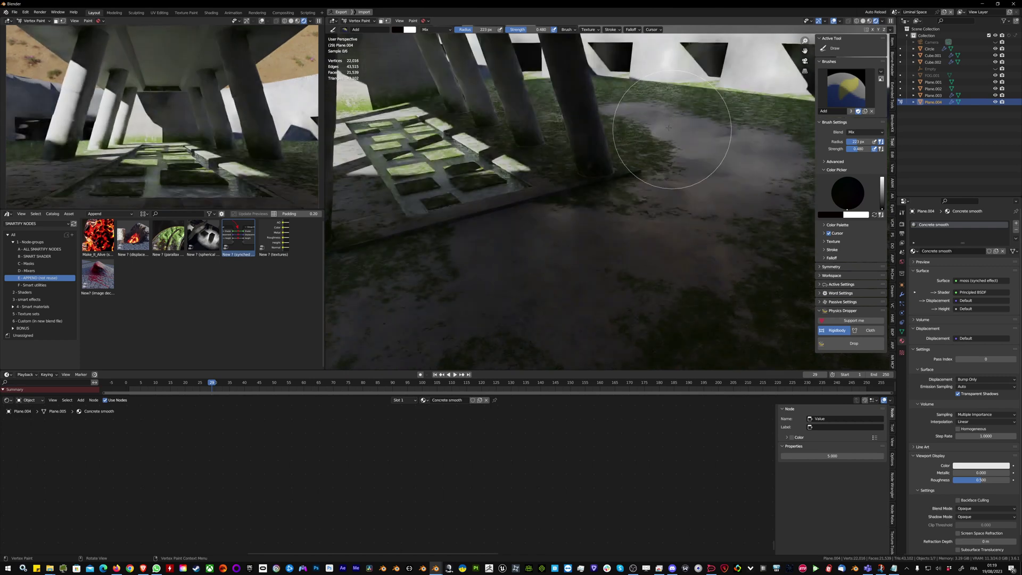
Step: Pick a dark red brush color and paint over the far part of the ground path
{"action": "right_click", "coordinate": [634, 111]}
{"action": "left_click", "coordinate": [645, 89]}
{"action": "mouse_move", "coordinate": [625, 120]}
{"action": "left_mouse_down"}
{"action": "mouse_move", "coordinate": [644, 111]}
{"action": "mouse_move", "coordinate": [734, 137]}
{"action": "left_mouse_up"}
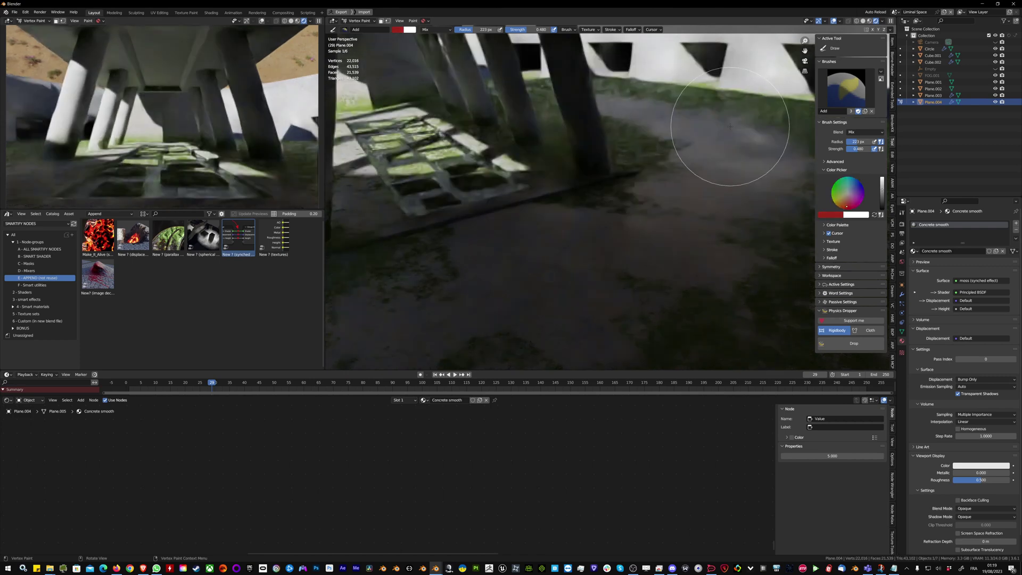
Step: Switch to vertex painting the raised concrete slabs and paint them bright red to clear their moss
{"action": "middle_click_drag", "start_coordinate": [580, 263], "coordinate": [529, 259]}
{"action": "key", "text": "ctrl+Tab"}
{"action": "left_click", "coordinate": [579, 203]}
{"action": "key", "text": "ctrl+Tab"}
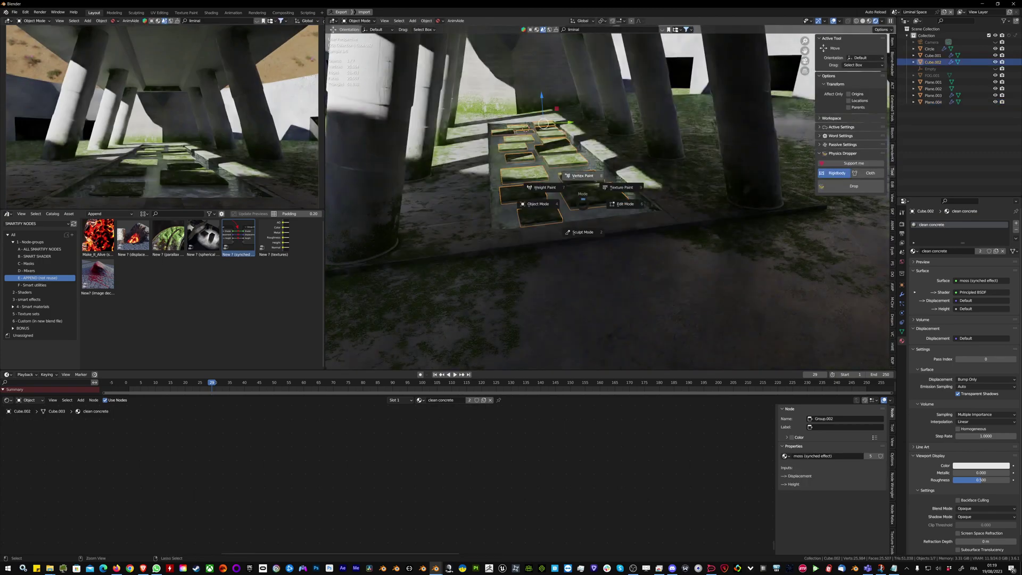
{"action": "left_click", "coordinate": [581, 175]}
{"action": "left_click", "coordinate": [882, 178]}
{"action": "left_click", "coordinate": [847, 209]}
{"action": "scroll", "coordinate": [547, 208], "scroll_direction": "up", "scroll_amount": 2}
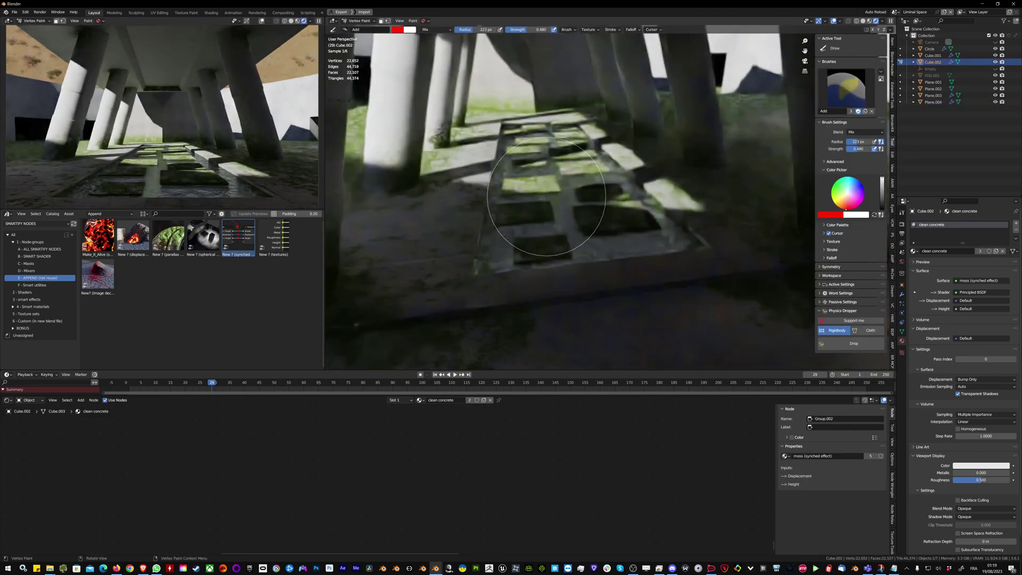
{"action": "mouse_move", "coordinate": [546, 212]}
{"action": "left_mouse_down"}
{"action": "mouse_move", "coordinate": [600, 223]}
{"action": "mouse_move", "coordinate": [578, 222]}
{"action": "left_mouse_up"}
Step: Change the brush color to green with strength 0.375 and paint across the slabs
{"action": "right_click", "coordinate": [550, 135]}
{"action": "left_click_drag", "start_coordinate": [534, 166], "coordinate": [529, 167]}
{"action": "mouse_move", "coordinate": [536, 122]}
{"action": "left_mouse_down"}
{"action": "mouse_move", "coordinate": [544, 142]}
{"action": "mouse_move", "coordinate": [641, 224]}
{"action": "mouse_move", "coordinate": [638, 237]}
{"action": "left_mouse_up"}
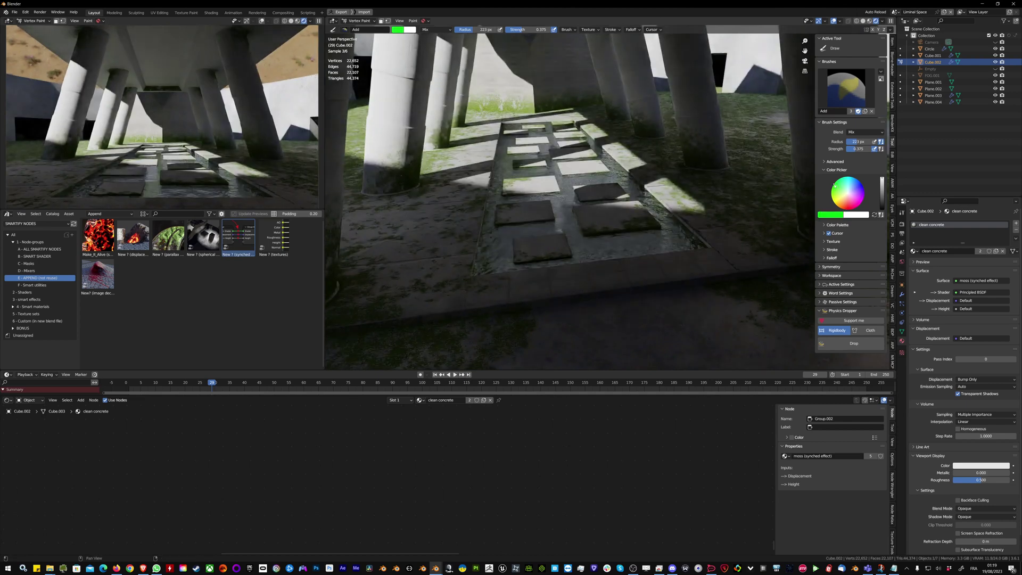
Step: Shrink the brush radius to 79 px, paint green over the middle and far slabs, and return to Object Mode
{"action": "key", "text": "f"}
{"action": "left_click", "coordinate": [499, 205]}
{"action": "left_click_drag", "start_coordinate": [547, 193], "coordinate": [538, 193]}
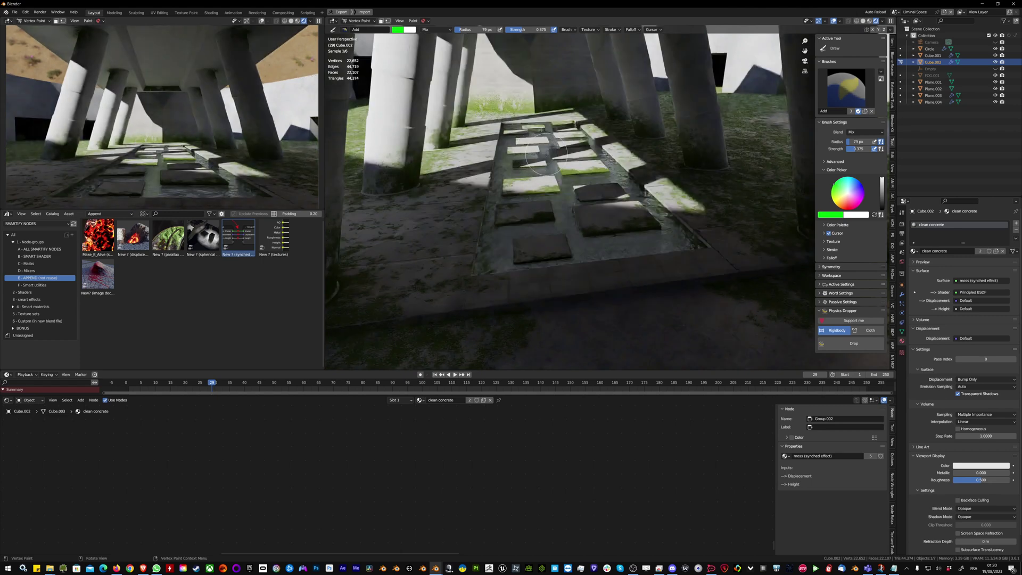
{"action": "left_click_drag", "start_coordinate": [534, 150], "coordinate": [537, 149]}
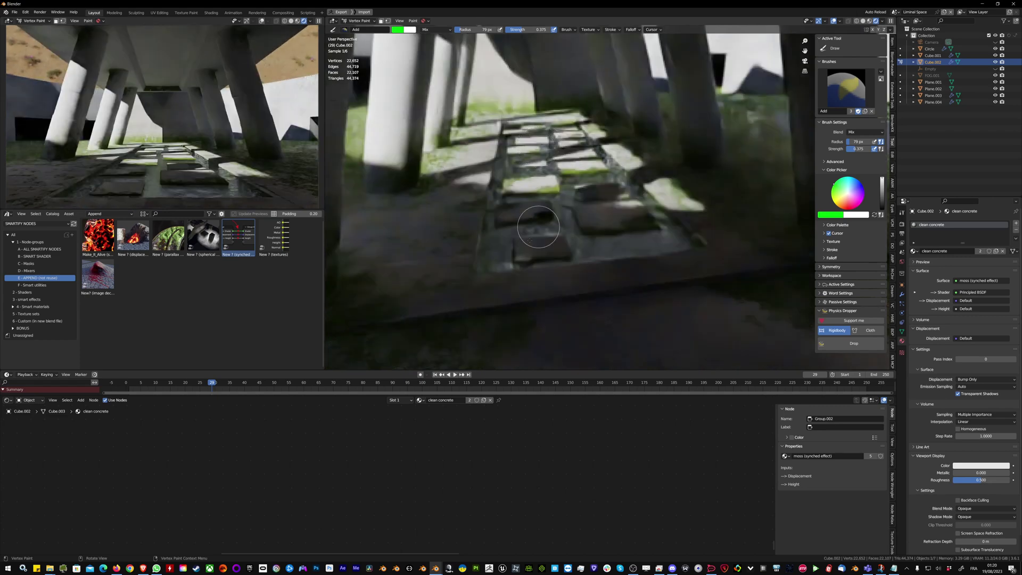
{"action": "key", "text": "ctrl+Tab"}
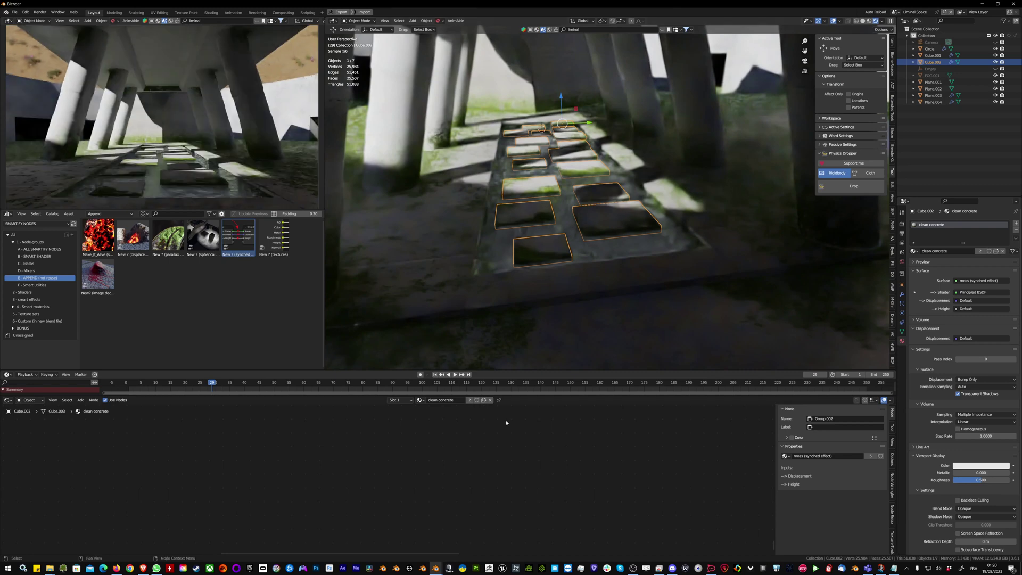
Step: Make the columns' moss group a single-user copy and rename it "moss wall (synched effect)"
{"action": "scroll", "coordinate": [463, 450], "scroll_direction": "down", "scroll_amount": 5}
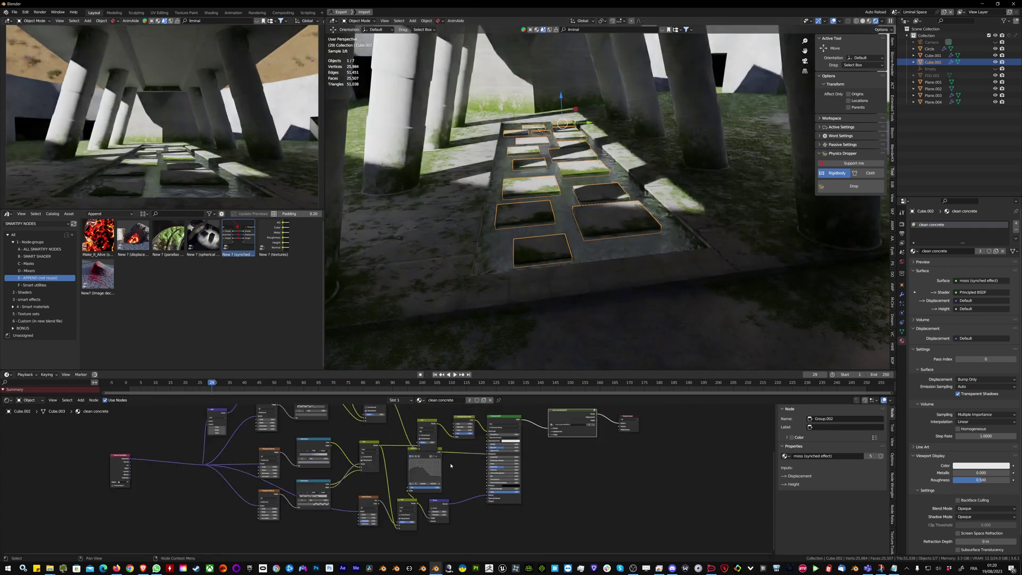
{"action": "middle_click_drag", "start_coordinate": [616, 150], "coordinate": [612, 176]}
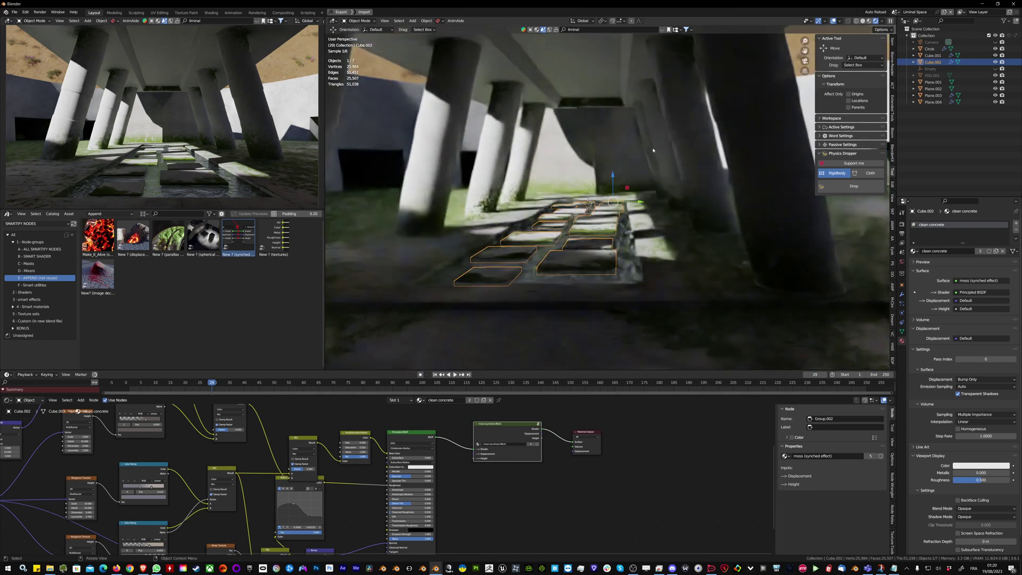
{"action": "left_click", "coordinate": [690, 141]}
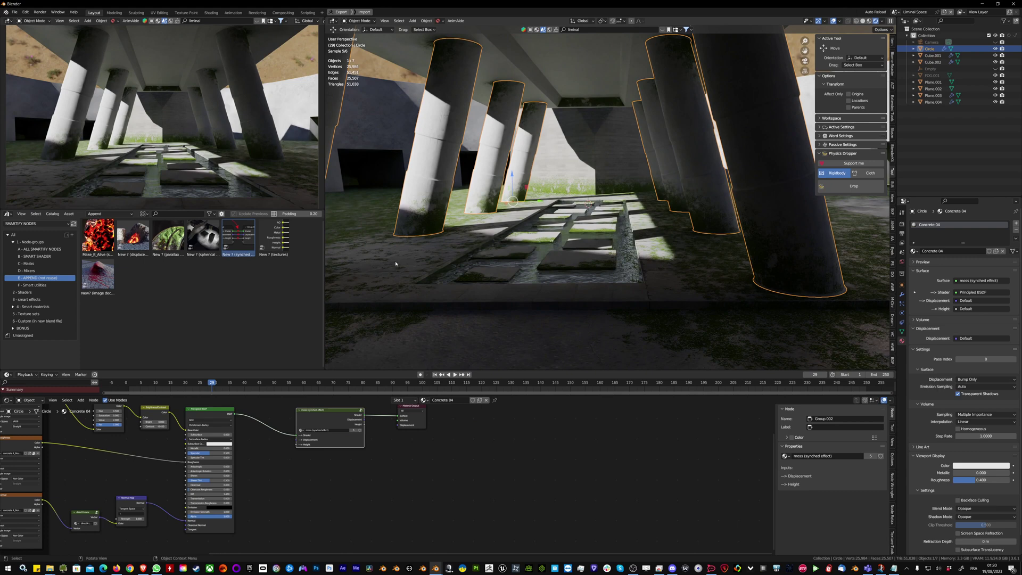
{"action": "scroll", "coordinate": [416, 454], "scroll_direction": "up", "scroll_amount": 8}
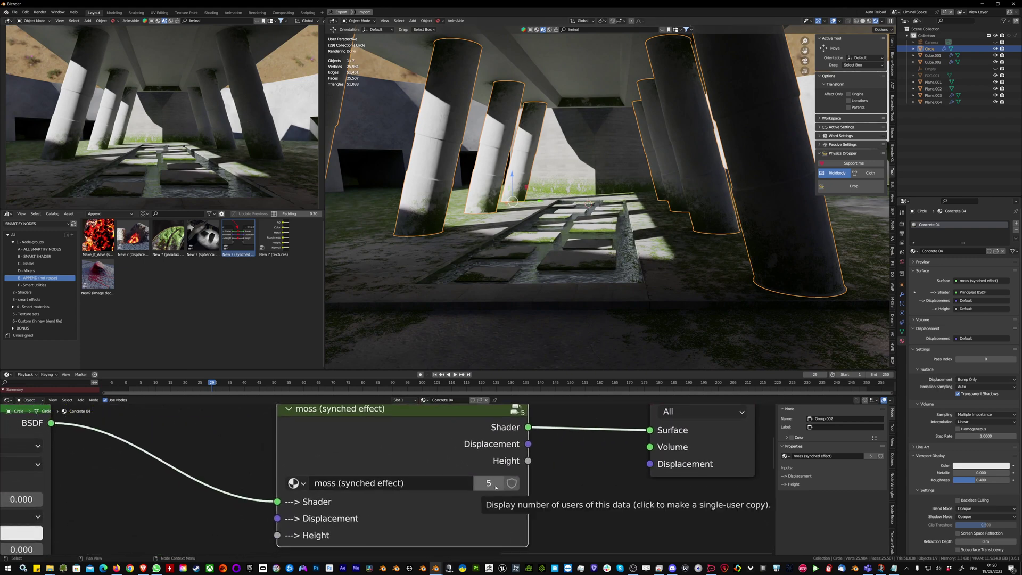
{"action": "left_click", "coordinate": [493, 483]}
{"action": "double_click", "coordinate": [493, 483]}
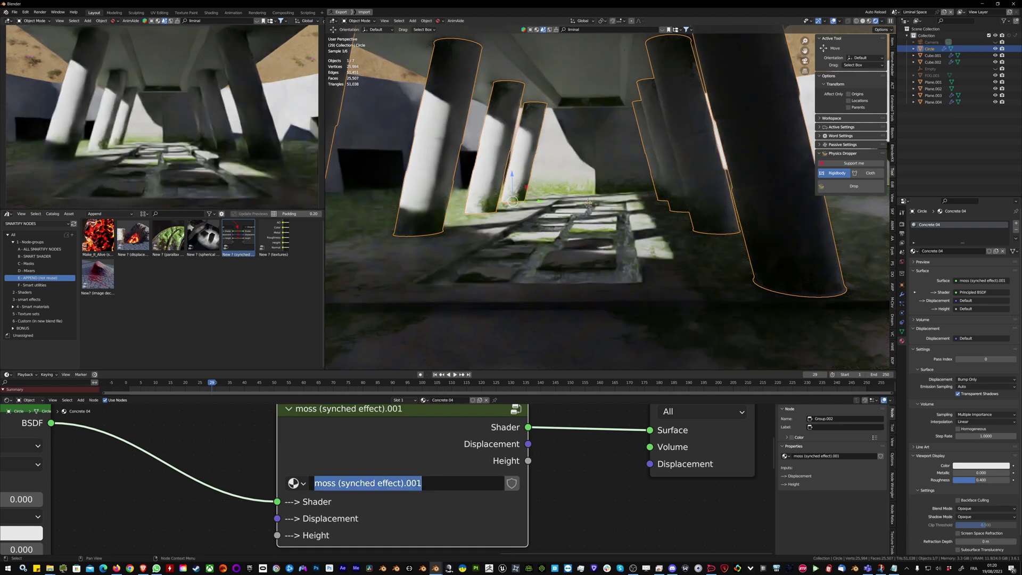
{"action": "left_click_drag", "start_coordinate": [405, 483], "coordinate": [511, 476]}
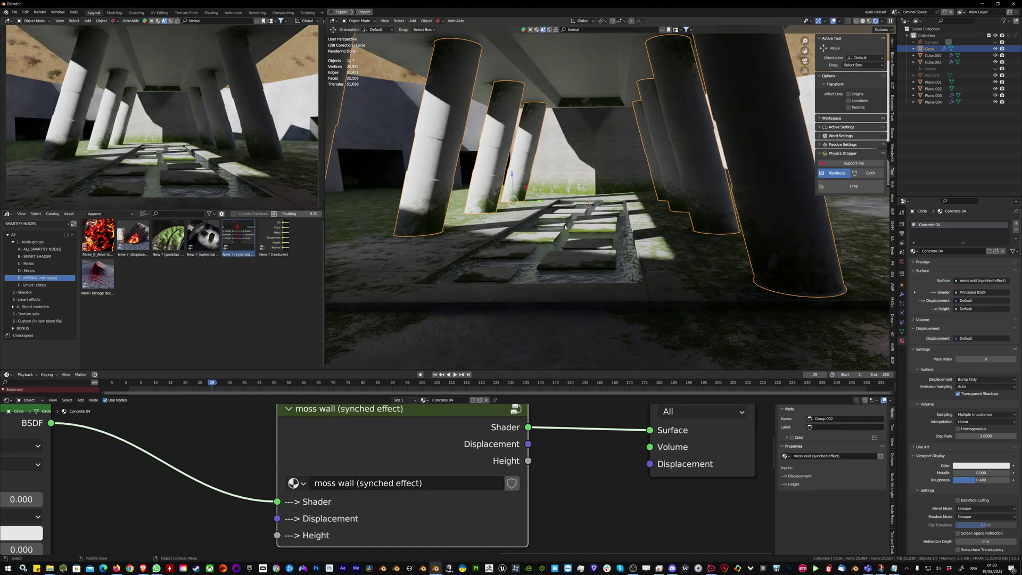
Step: Swap the moss group in the Concrete smooth material of the ground-and-wall plane to moss wall (synched effect)
{"action": "left_click", "coordinate": [387, 143]}
{"action": "scroll", "coordinate": [443, 449], "scroll_direction": "down", "scroll_amount": 12}
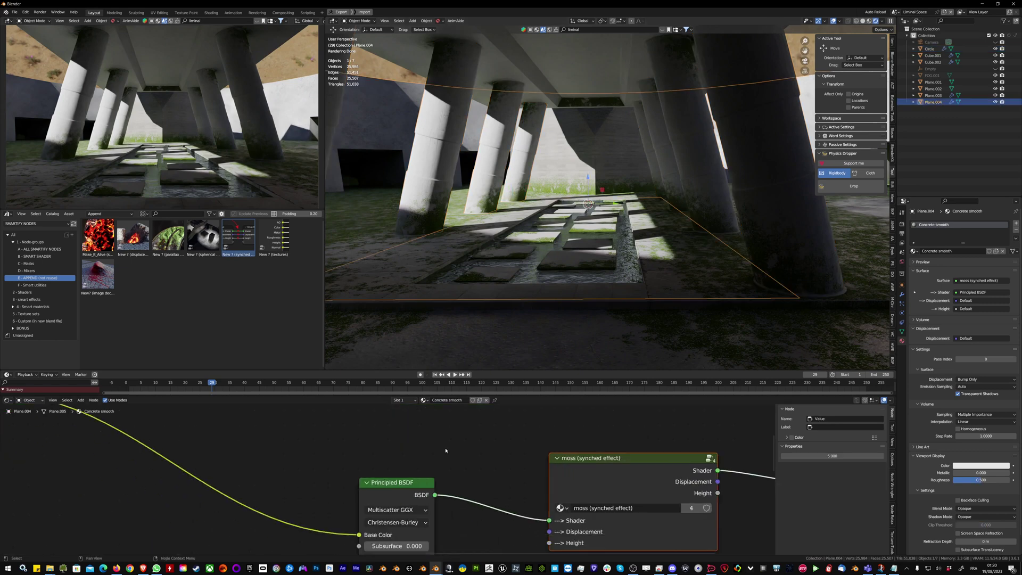
{"action": "scroll", "coordinate": [373, 468], "scroll_direction": "up", "scroll_amount": 12}
{"action": "middle_click_drag", "start_coordinate": [385, 458], "coordinate": [449, 525]}
{"action": "left_click", "coordinate": [308, 492]}
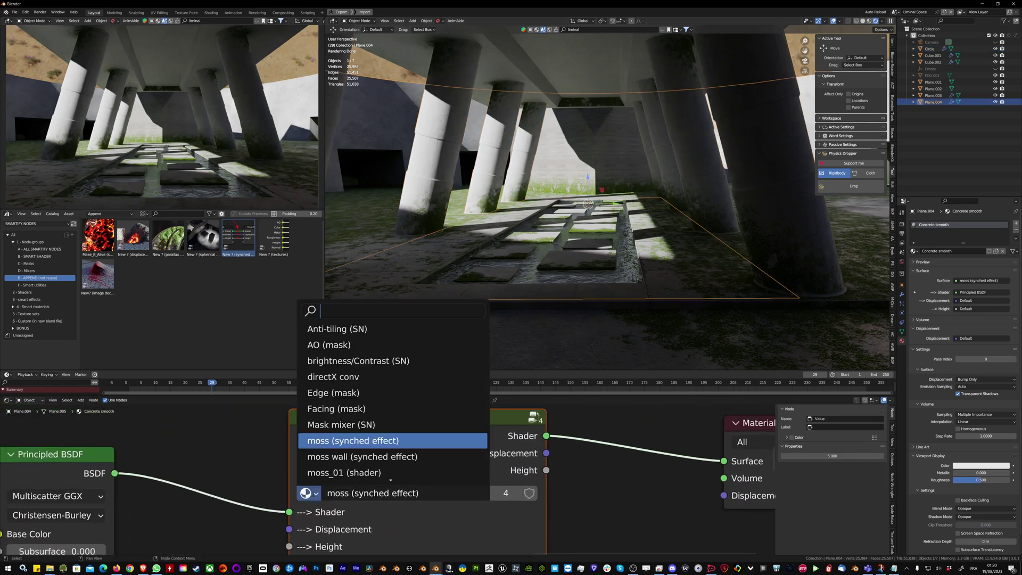
{"action": "left_click", "coordinate": [385, 456]}
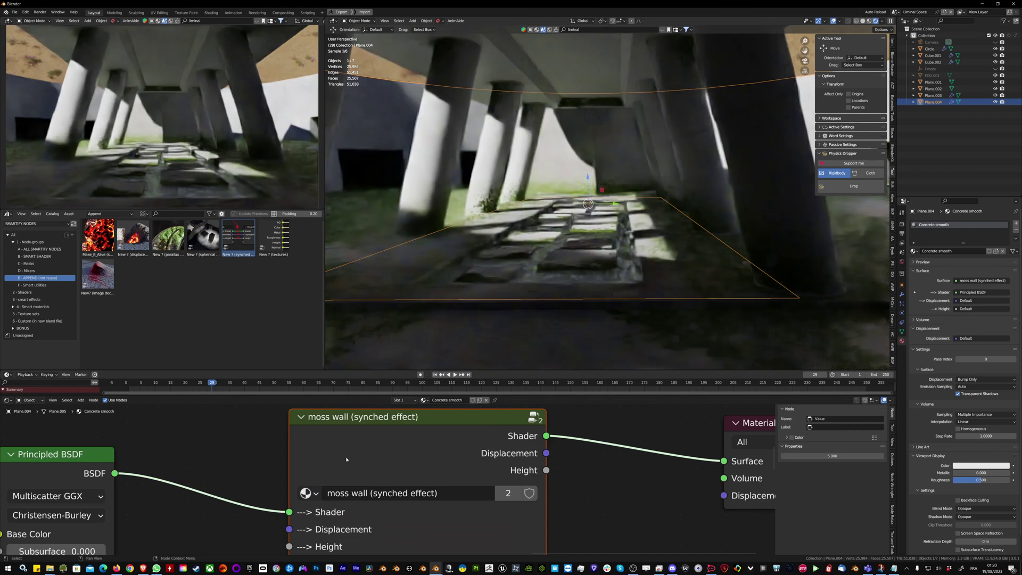
Step: Try lowering Facing ON to 1.109 and Facing OFF to 0.768 inside the moss wall group, and undo it
{"action": "key", "text": "Tab"}
{"action": "key", "text": "Home"}
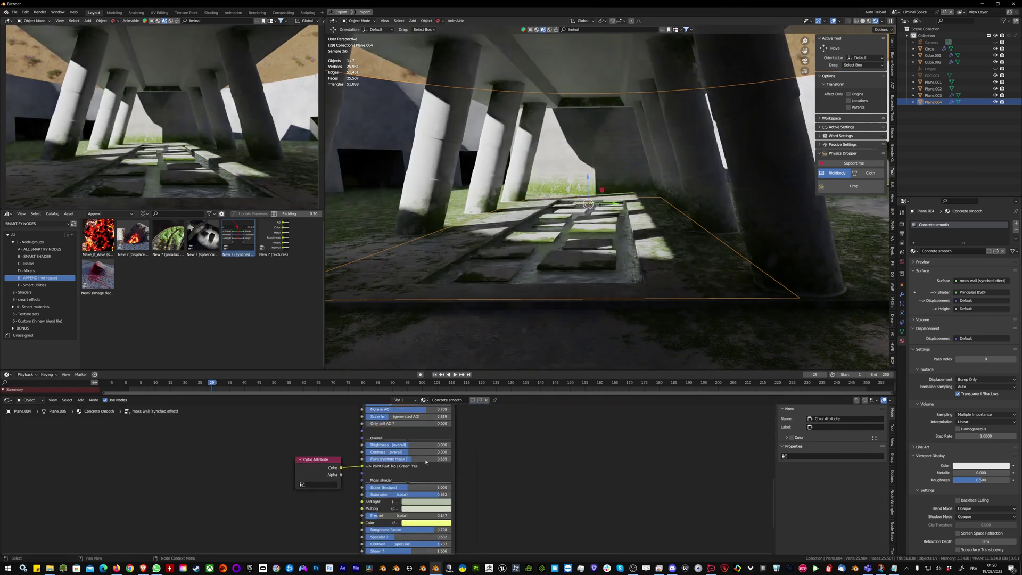
{"action": "scroll", "coordinate": [426, 462], "scroll_direction": "up", "scroll_amount": 3}
{"action": "scroll", "coordinate": [426, 462], "scroll_direction": "up", "scroll_amount": 2}
{"action": "scroll", "coordinate": [415, 464], "scroll_direction": "up", "scroll_amount": 4, "text": "shift"}
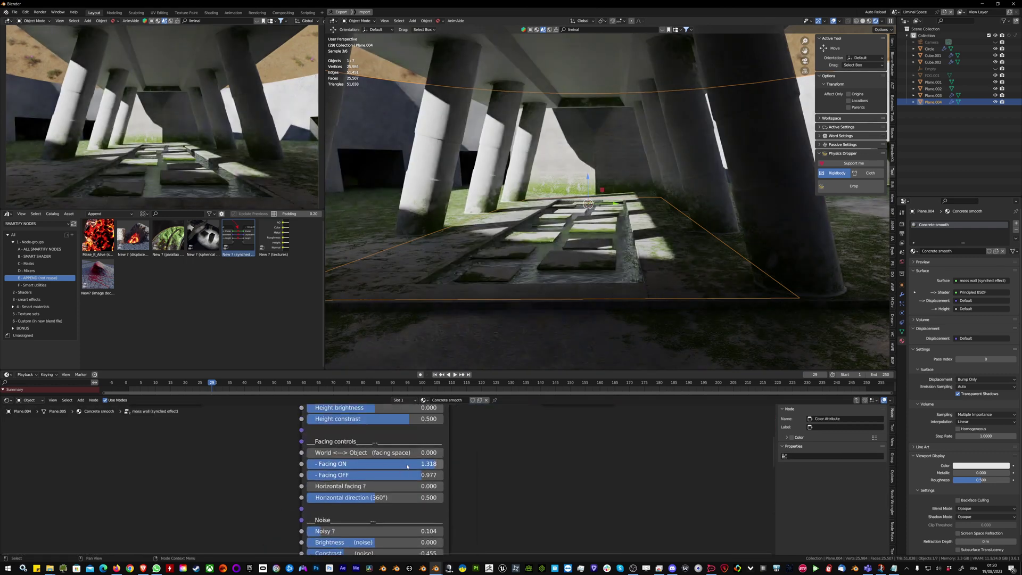
{"action": "left_click_drag", "start_coordinate": [431, 463], "coordinate": [424, 464]}
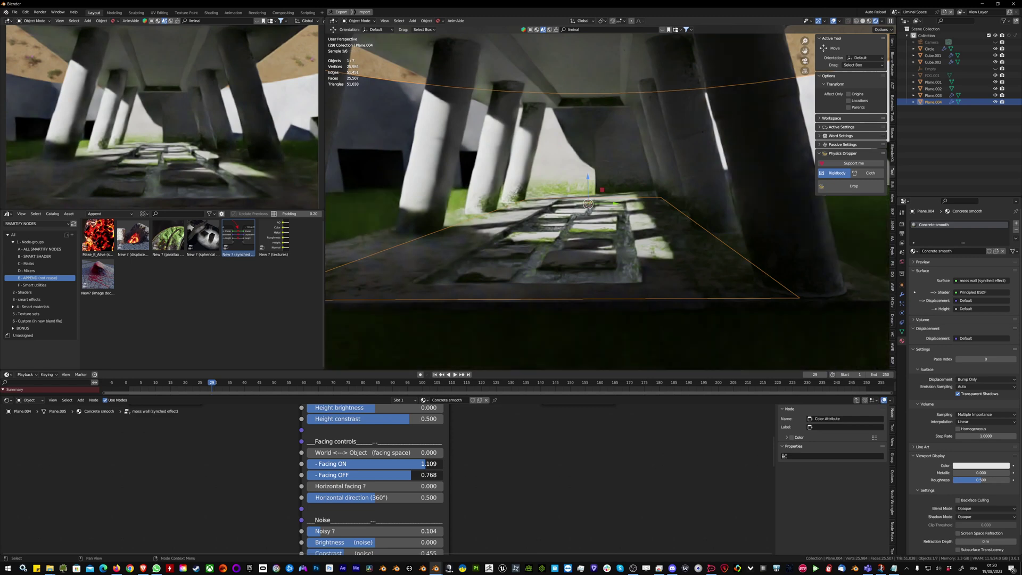
{"action": "key", "text": "ctrl+z"}
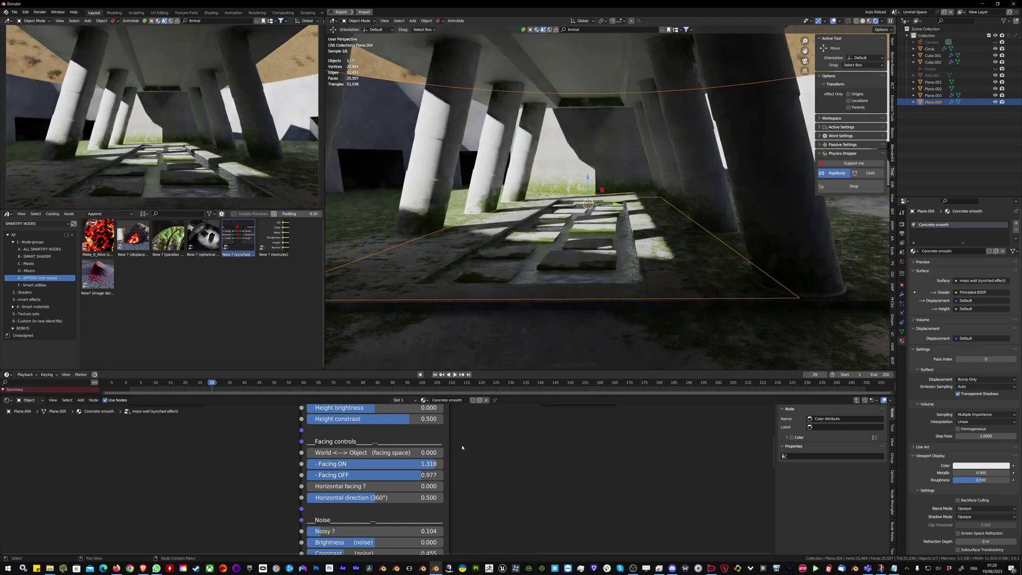
Step: Switch the Concrete smooth material's group back to moss (synched effect)
{"action": "key", "text": "Tab"}
{"action": "left_click", "coordinate": [371, 465]}
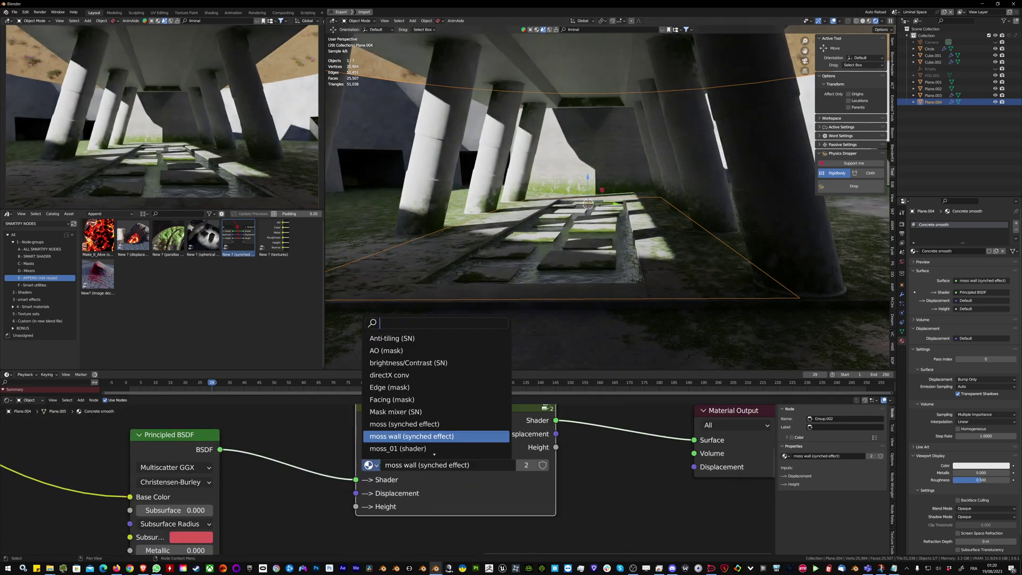
{"action": "left_click", "coordinate": [407, 424]}
Step: Select the outer wall's face rings on the plane in Edit Mode and give them a new material slot
{"action": "key", "text": "Tab"}
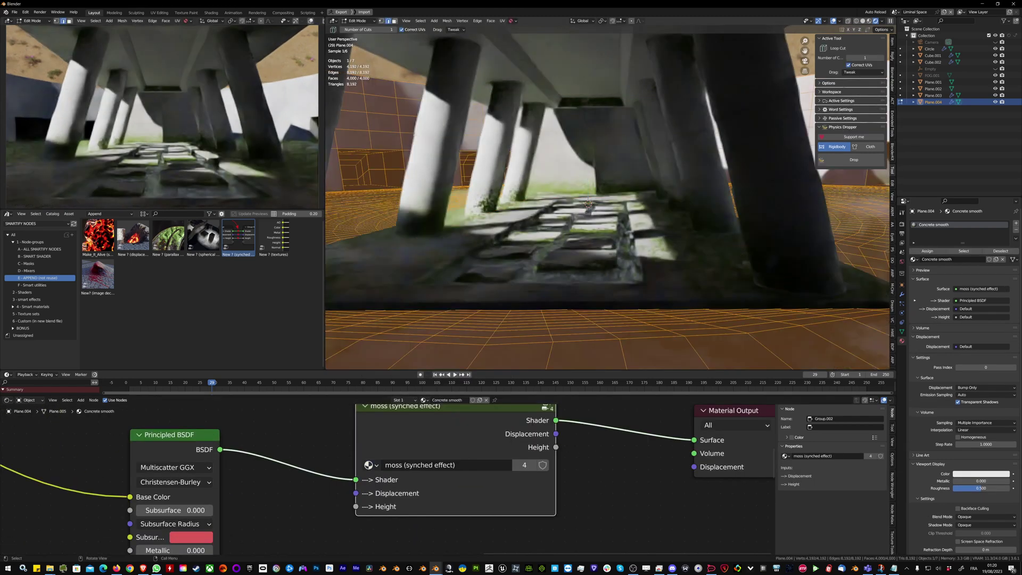
{"action": "key", "text": "g"}
{"action": "left_click", "coordinate": [387, 129]}
{"action": "left_click", "coordinate": [385, 111], "text": "alt"}
{"action": "key", "text": "ctrl+KP_Add"}
{"action": "key", "text": "ctrl+KP_Add"}
{"action": "key", "text": "ctrl+KP_Add"}
{"action": "key", "text": "ctrl+KP_Add"}
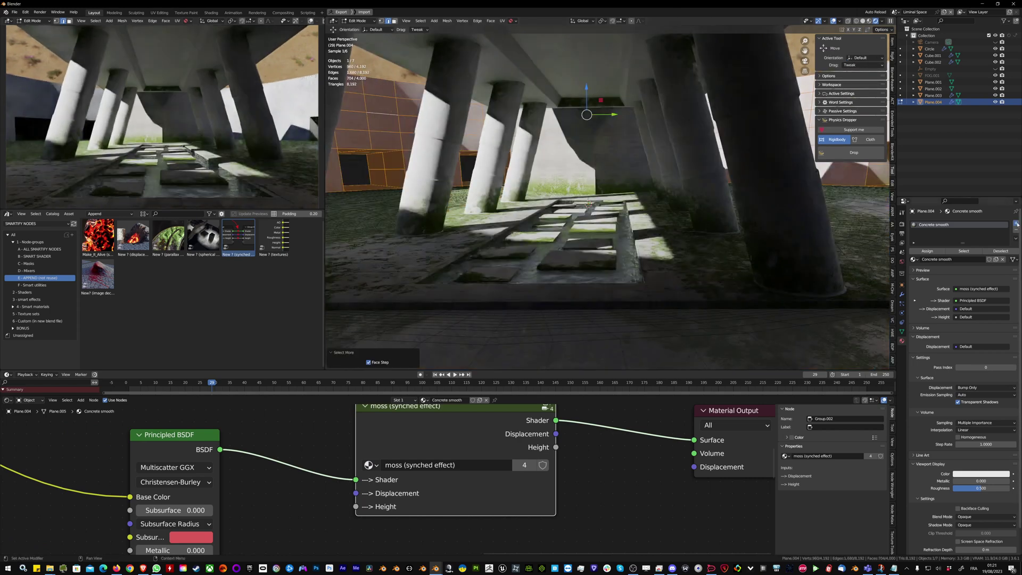
{"action": "left_click", "coordinate": [1016, 223]}
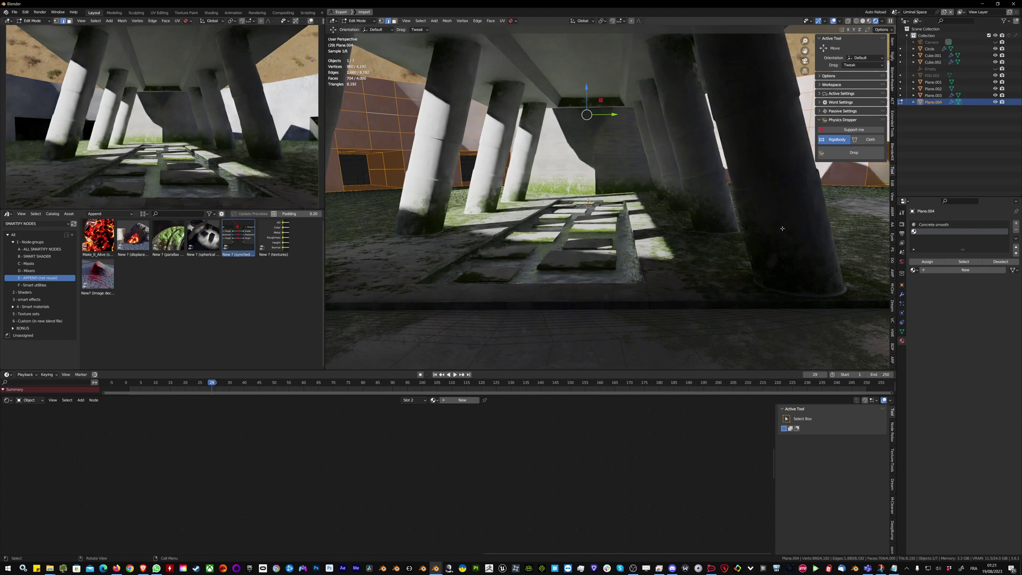
Step: Return to Object Mode and put the columns' Concrete 04 material in the plane's new slot
{"action": "key", "text": "Tab"}
{"action": "left_click", "coordinate": [671, 171]}
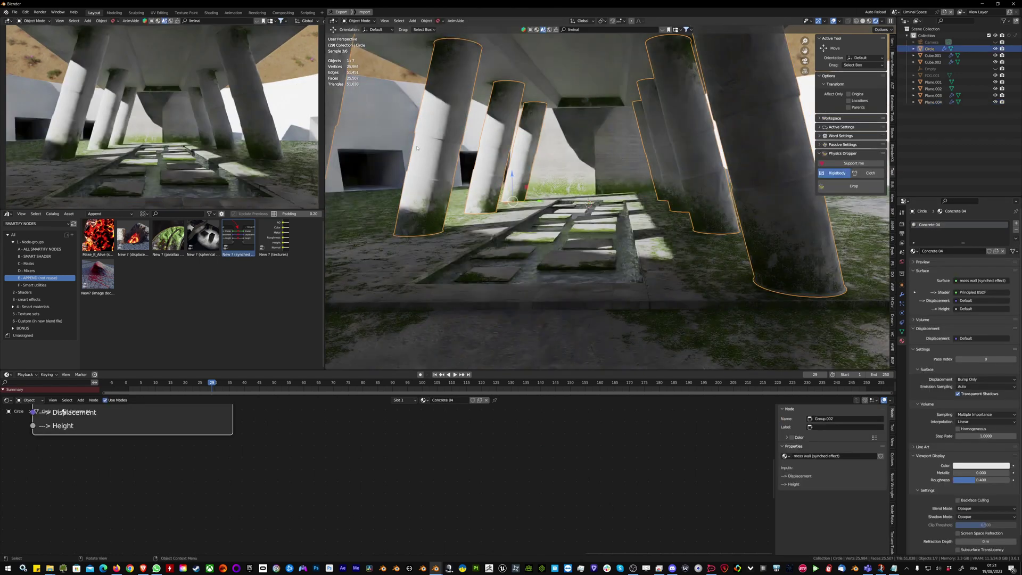
{"action": "left_click", "coordinate": [527, 157]}
{"action": "left_click", "coordinate": [914, 261]}
{"action": "left_click", "coordinate": [926, 283]}
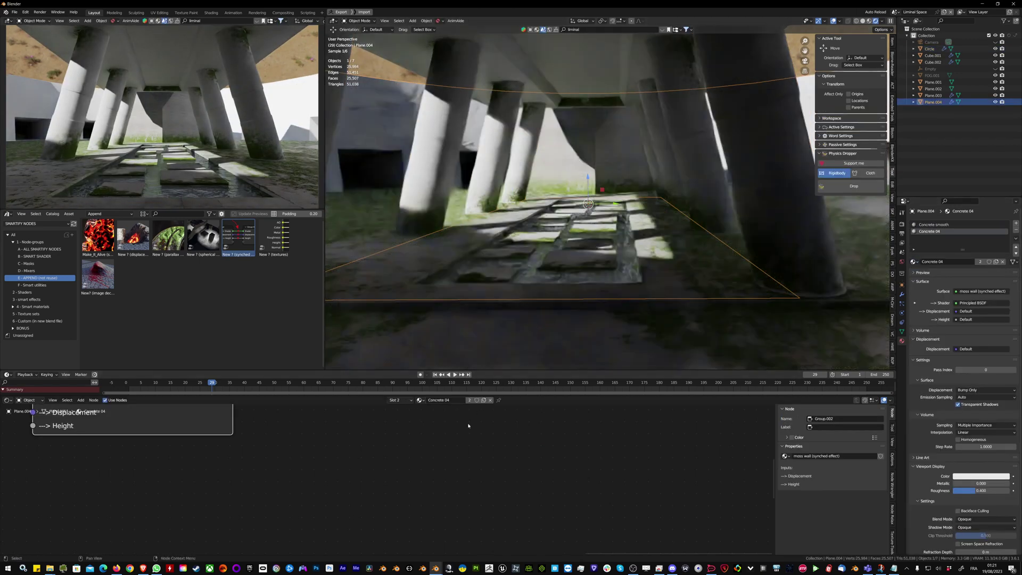
Step: Set Facing ON to 0.809 and Facing OFF to 0.199 inside the moss wall (synched effect) group
{"action": "scroll", "coordinate": [404, 477], "scroll_direction": "down", "scroll_amount": 6}
{"action": "scroll", "coordinate": [407, 478], "scroll_direction": "up", "scroll_amount": 5}
{"action": "key", "text": "Tab"}
{"action": "scroll", "coordinate": [465, 480], "scroll_direction": "down", "scroll_amount": 2}
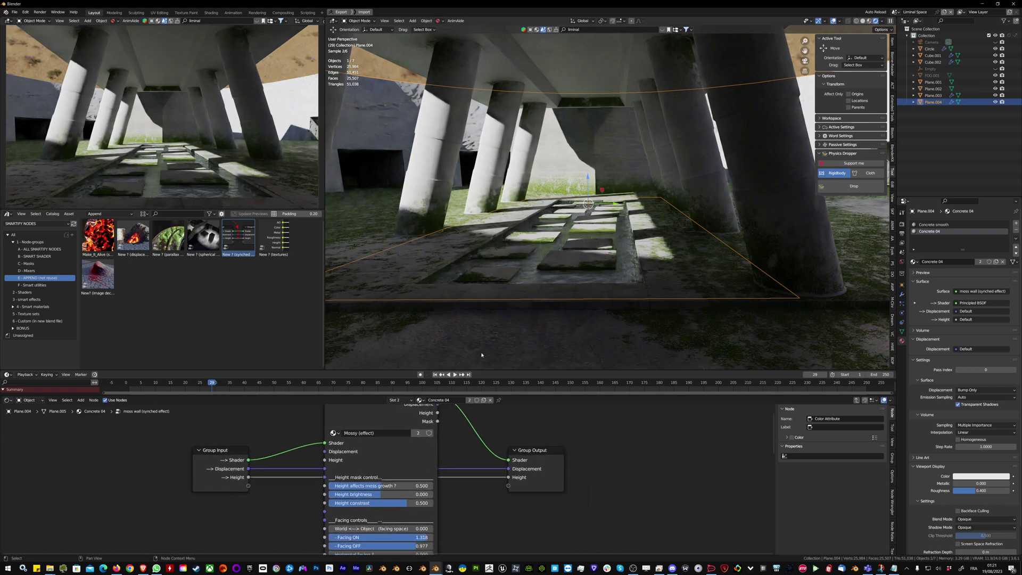
{"action": "scroll", "coordinate": [403, 501], "scroll_direction": "down", "scroll_amount": 2, "text": "shift"}
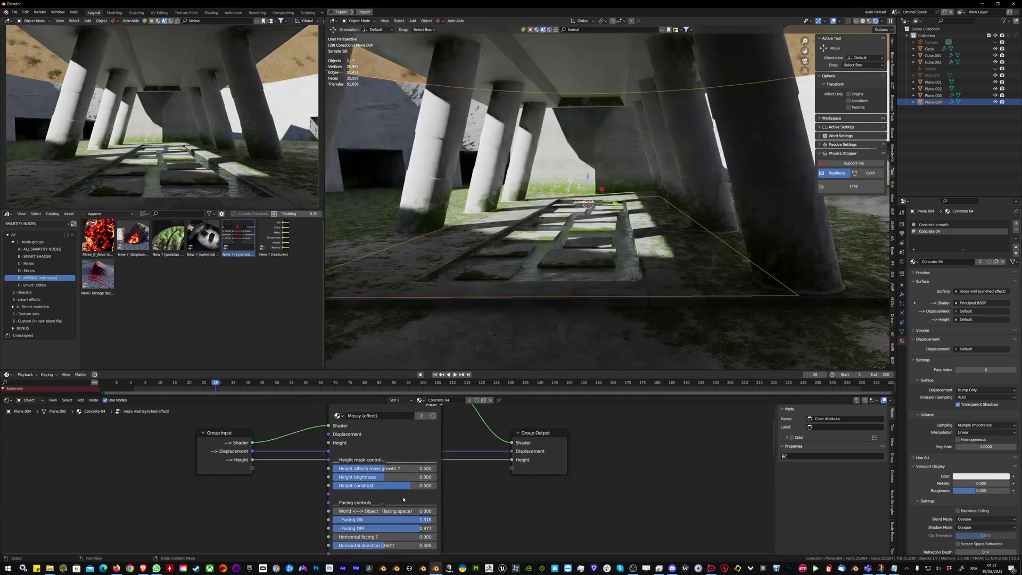
{"action": "mouse_move", "coordinate": [404, 523]}
{"action": "left_mouse_down"}
{"action": "mouse_move", "coordinate": [377, 523]}
{"action": "mouse_move", "coordinate": [417, 515]}
{"action": "mouse_move", "coordinate": [413, 523]}
{"action": "left_mouse_up"}
Step: Switch to vertex painting the ground-and-wall plane, set the brush color to black and fill the whole mesh with it
{"action": "key", "text": "ctrl+Tab"}
{"action": "left_click", "coordinate": [611, 205]}
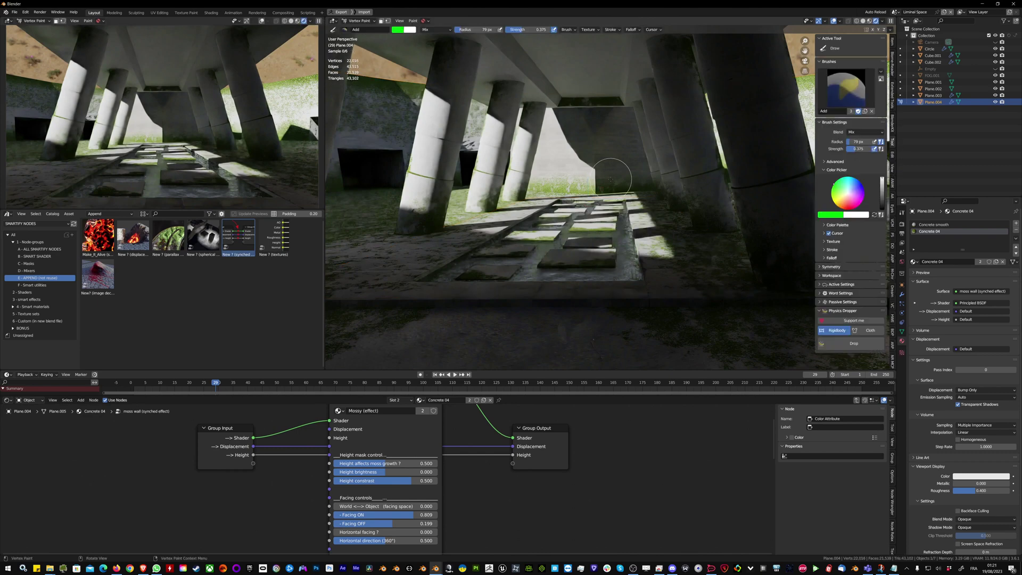
{"action": "right_click", "coordinate": [610, 180]}
{"action": "left_click_drag", "start_coordinate": [882, 197], "coordinate": [882, 209]}
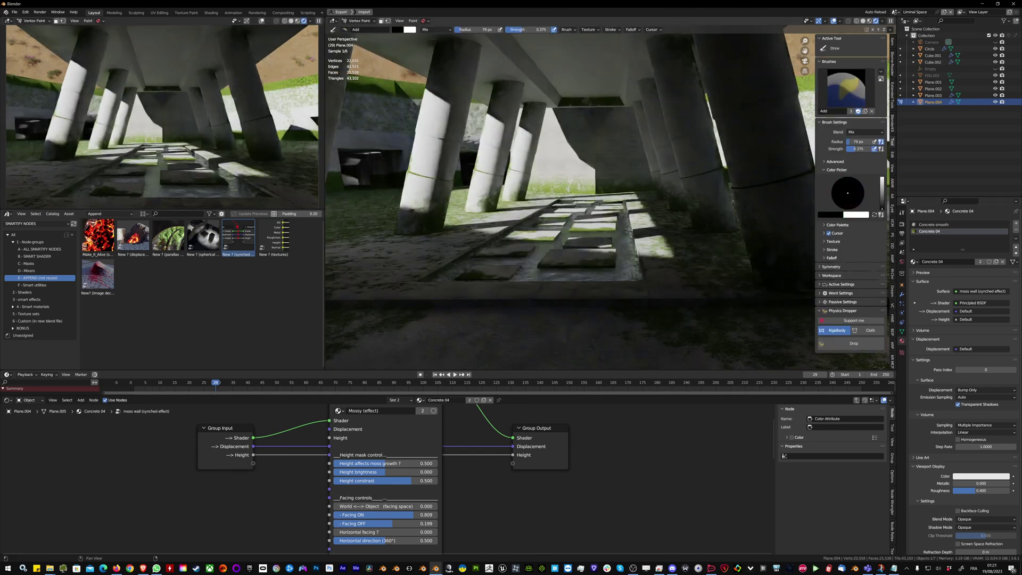
{"action": "key", "text": "shift+k"}
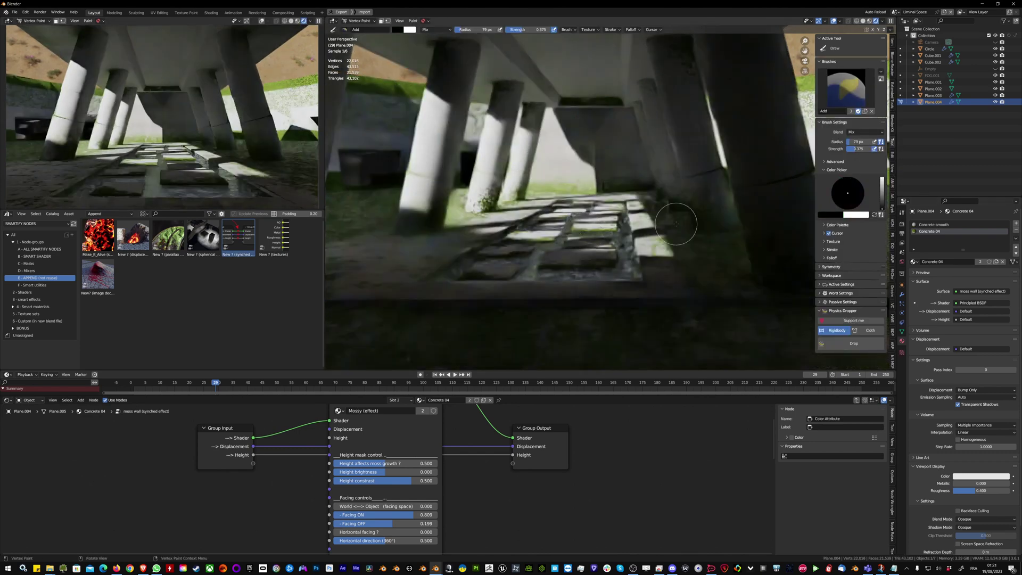
Step: Switch to vertex painting the columns and set the brush to green with a 114 px radius
{"action": "key", "text": "alt+q"}
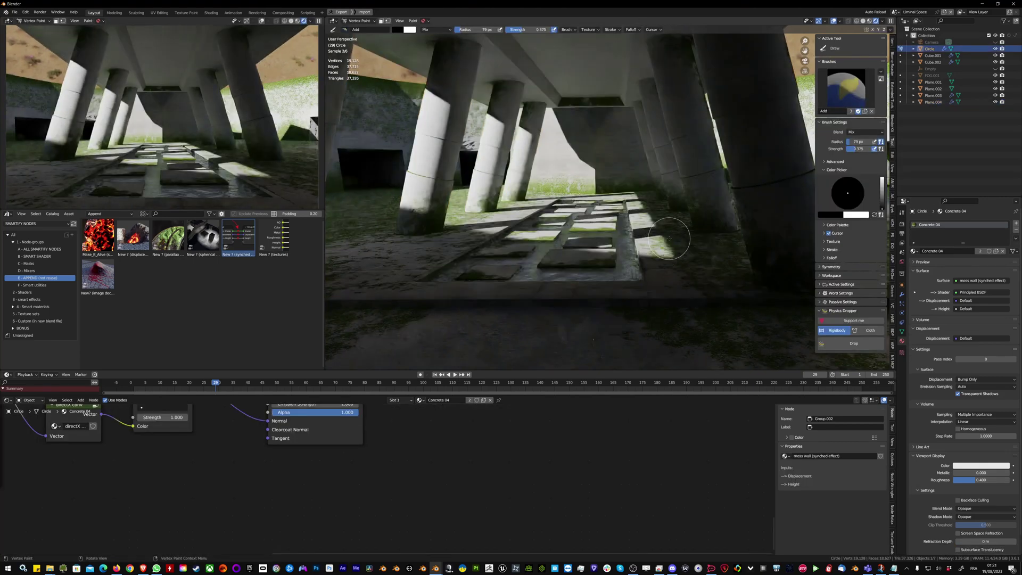
{"action": "middle_click_drag", "start_coordinate": [693, 215], "coordinate": [685, 209]}
{"action": "key", "text": "ctrl+Tab"}
{"action": "mouse_move", "coordinate": [550, 183]}
{"action": "middle_mouse_down"}
{"action": "mouse_move", "coordinate": [555, 164]}
{"action": "mouse_move", "coordinate": [602, 178]}
{"action": "middle_mouse_up"}
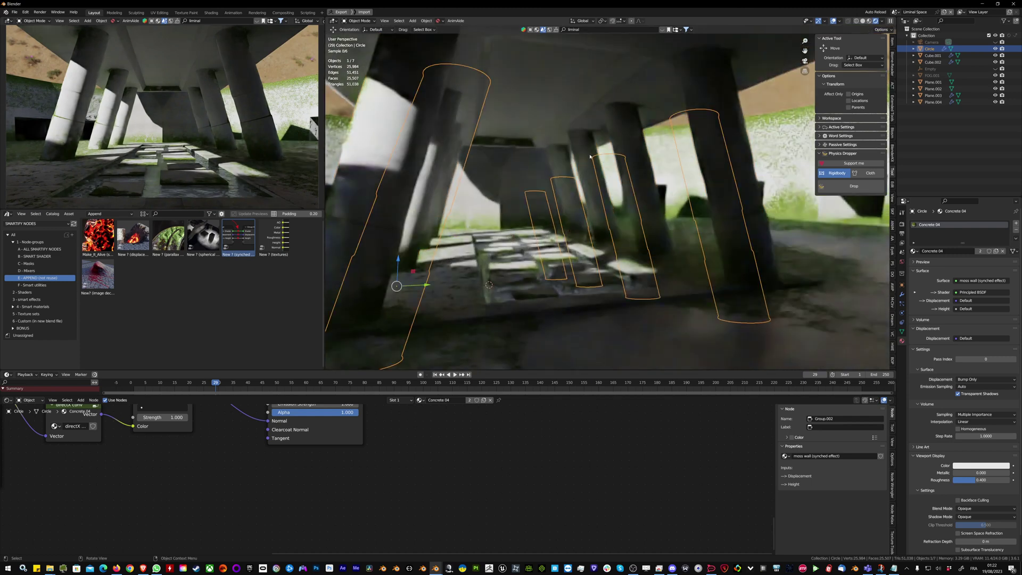
{"action": "key", "text": "ctrl+Tab"}
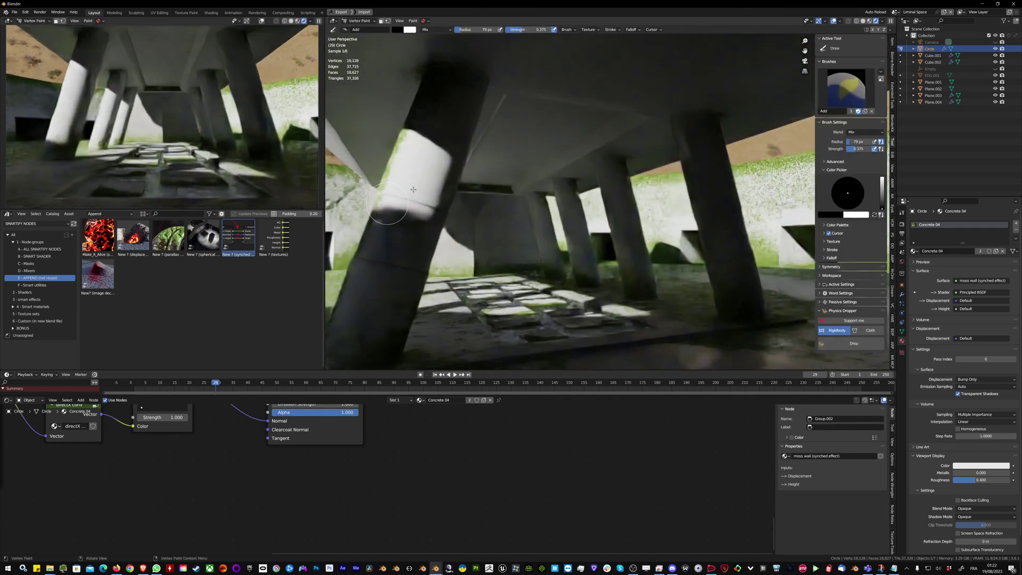
{"action": "left_click", "coordinate": [882, 178]}
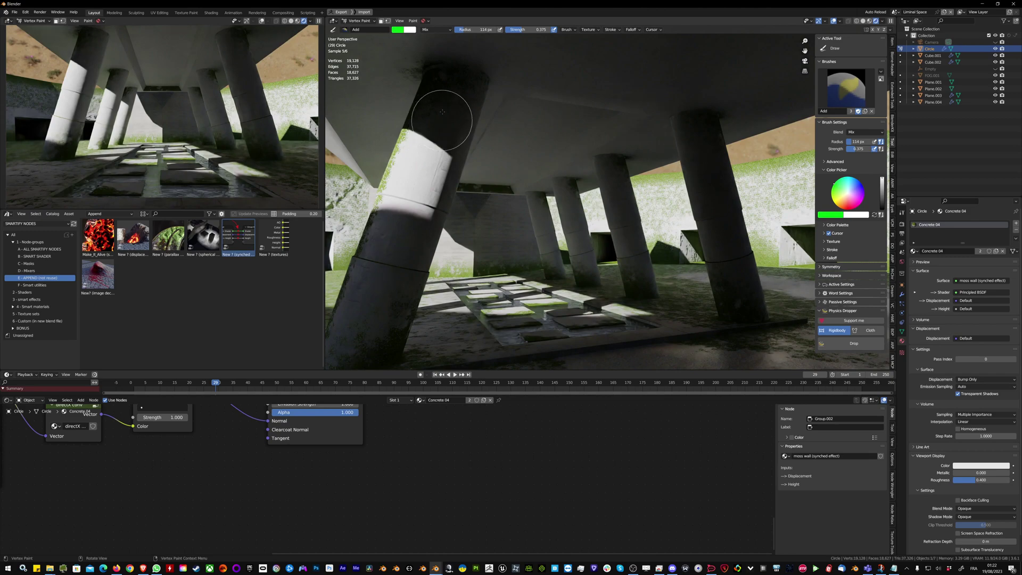
Step: Rotate the world environment HDRI about Z to change the light direction, and return to Object Mode
{"action": "left_click", "coordinate": [902, 262]}
{"action": "mouse_move", "coordinate": [974, 382]}
{"action": "left_mouse_down"}
{"action": "mouse_move", "coordinate": [1000, 381]}
{"action": "mouse_move", "coordinate": [969, 375]}
{"action": "mouse_move", "coordinate": [982, 368]}
{"action": "left_mouse_up"}
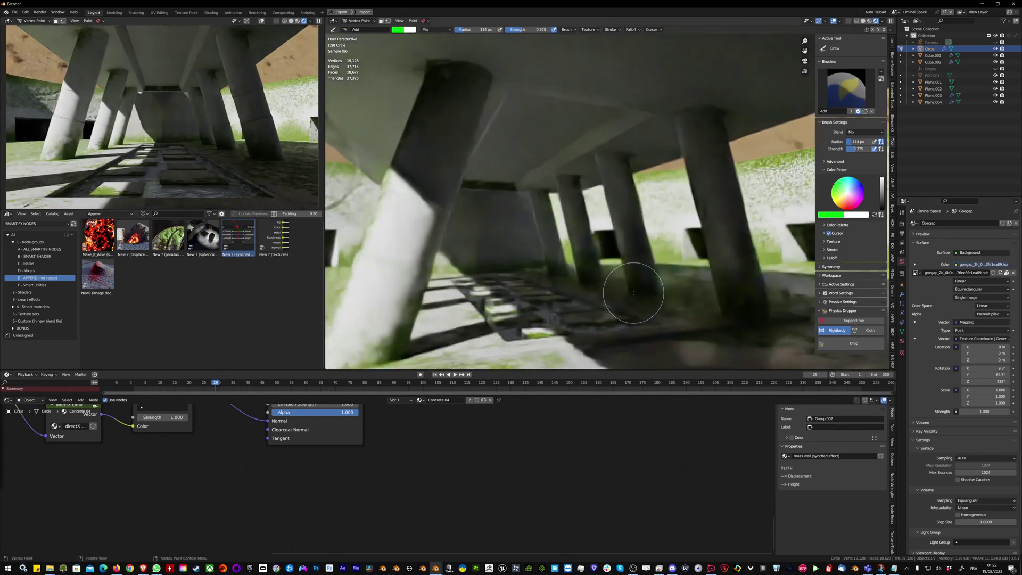
{"action": "middle_click_drag", "start_coordinate": [633, 291], "coordinate": [612, 309]}
{"action": "middle_click_drag", "start_coordinate": [686, 298], "coordinate": [618, 284], "text": "shift"}
{"action": "key", "text": "ctrl+Tab"}
{"action": "scroll", "coordinate": [618, 284], "scroll_direction": "down", "scroll_amount": 3}
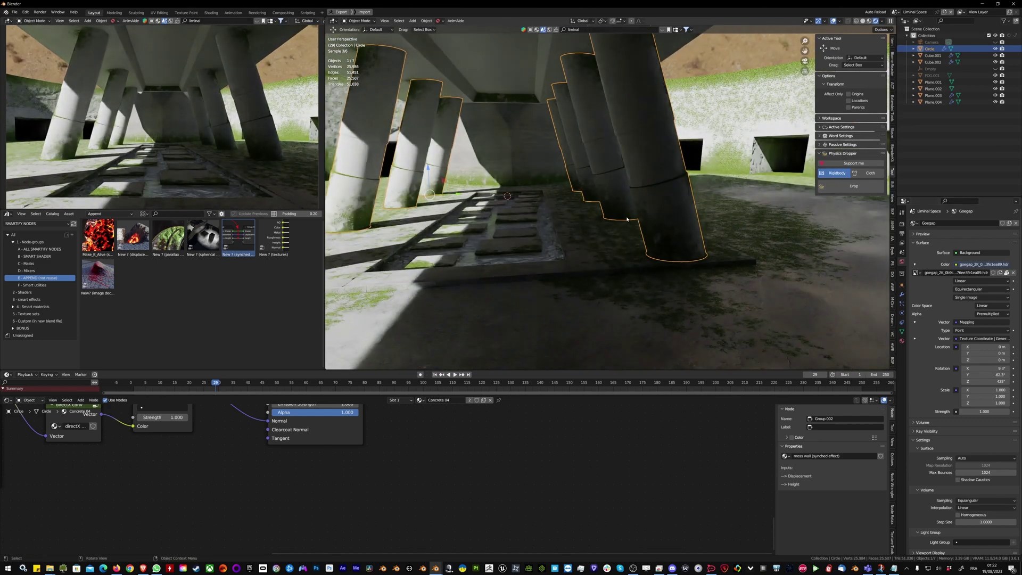
{"action": "middle_click_drag", "start_coordinate": [627, 219], "coordinate": [658, 229], "text": "shift"}
Step: Open the columns' moss wall (synched effect) group and examine its moss shader, noise and additional settings
{"action": "scroll", "coordinate": [394, 468], "scroll_direction": "down", "scroll_amount": 5}
{"action": "middle_click_drag", "start_coordinate": [395, 451], "coordinate": [393, 537]}
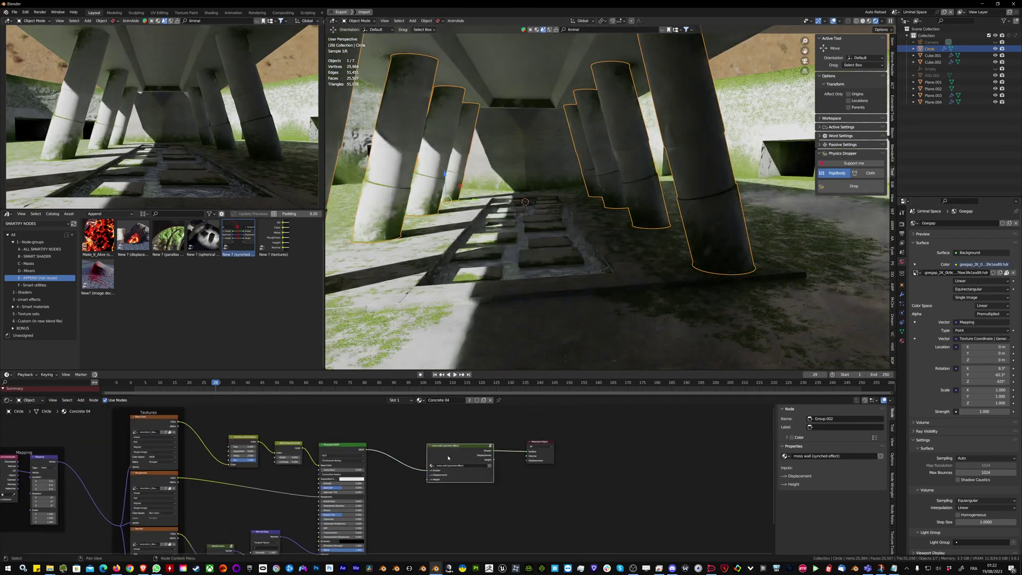
{"action": "key", "text": "Tab"}
{"action": "scroll", "coordinate": [409, 495], "scroll_direction": "down", "scroll_amount": 3}
{"action": "middle_click_drag", "start_coordinate": [409, 498], "coordinate": [411, 469]}
{"action": "scroll", "coordinate": [411, 468], "scroll_direction": "up", "scroll_amount": 8}
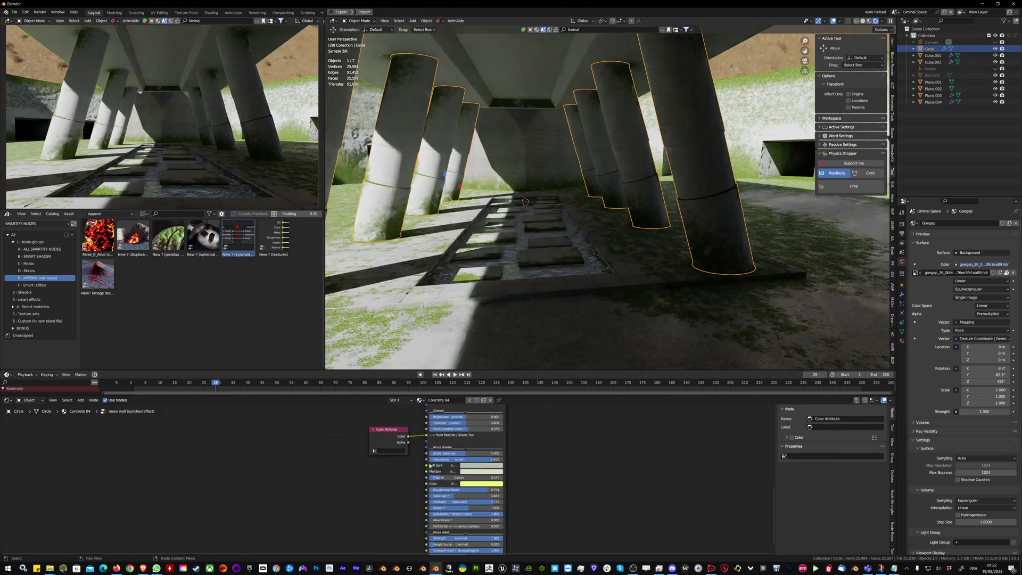
{"action": "middle_click_drag", "start_coordinate": [428, 488], "coordinate": [427, 484]}
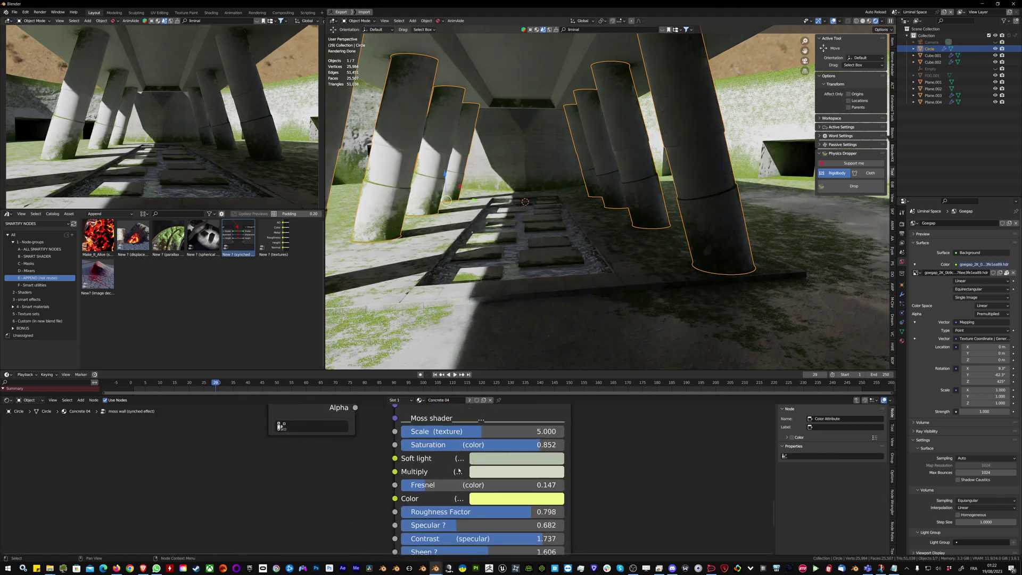
{"action": "scroll", "coordinate": [417, 479], "scroll_direction": "down", "scroll_amount": 4}
{"action": "middle_click_drag", "start_coordinate": [393, 418], "coordinate": [384, 488]}
{"action": "scroll", "coordinate": [383, 488], "scroll_direction": "up", "scroll_amount": 1}
{"action": "scroll", "coordinate": [383, 487], "scroll_direction": "up", "scroll_amount": 1}
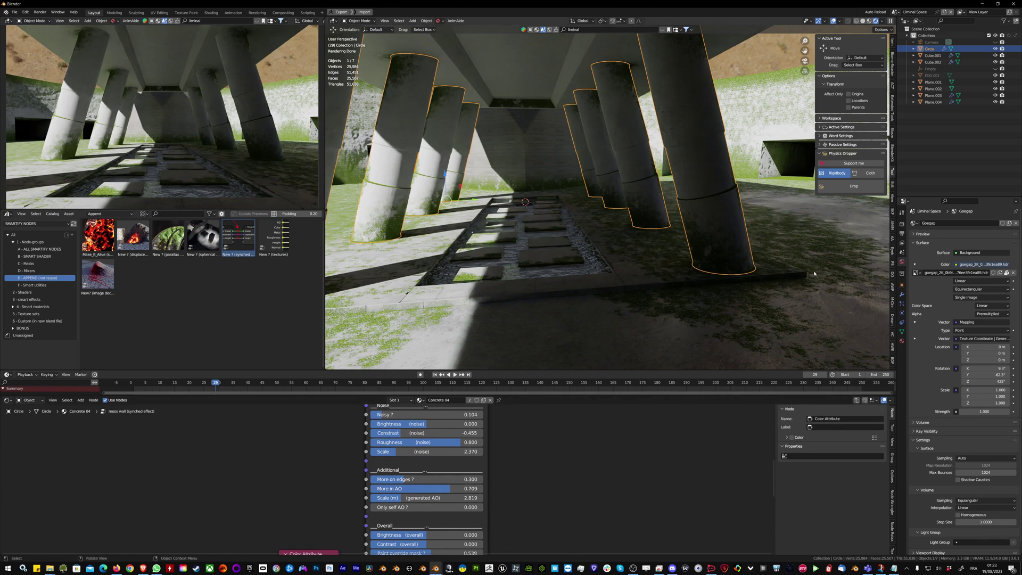
{"action": "middle_click_drag", "start_coordinate": [410, 507], "coordinate": [407, 470]}
{"action": "scroll", "coordinate": [407, 470], "scroll_direction": "down", "scroll_amount": 6}
{"action": "mouse_move", "coordinate": [410, 540]}
{"action": "middle_mouse_down"}
{"action": "mouse_move", "coordinate": [400, 411]}
{"action": "mouse_move", "coordinate": [416, 548]}
{"action": "middle_mouse_up"}
{"action": "scroll", "coordinate": [400, 426], "scroll_direction": "up", "scroll_amount": 5}
{"action": "scroll", "coordinate": [402, 457], "scroll_direction": "down", "scroll_amount": 1}
Step: Enter the nested Mossy (effect) group and add the Snow_02 (shader) asset from the Shaders category near the moss_01 shader
{"action": "mouse_move", "coordinate": [398, 452]}
{"action": "left_mouse_down"}
{"action": "mouse_move", "coordinate": [415, 477]}
{"action": "mouse_move", "coordinate": [408, 461]}
{"action": "left_mouse_up"}
{"action": "key", "text": "Tab"}
{"action": "scroll", "coordinate": [326, 479], "scroll_direction": "down", "scroll_amount": 3}
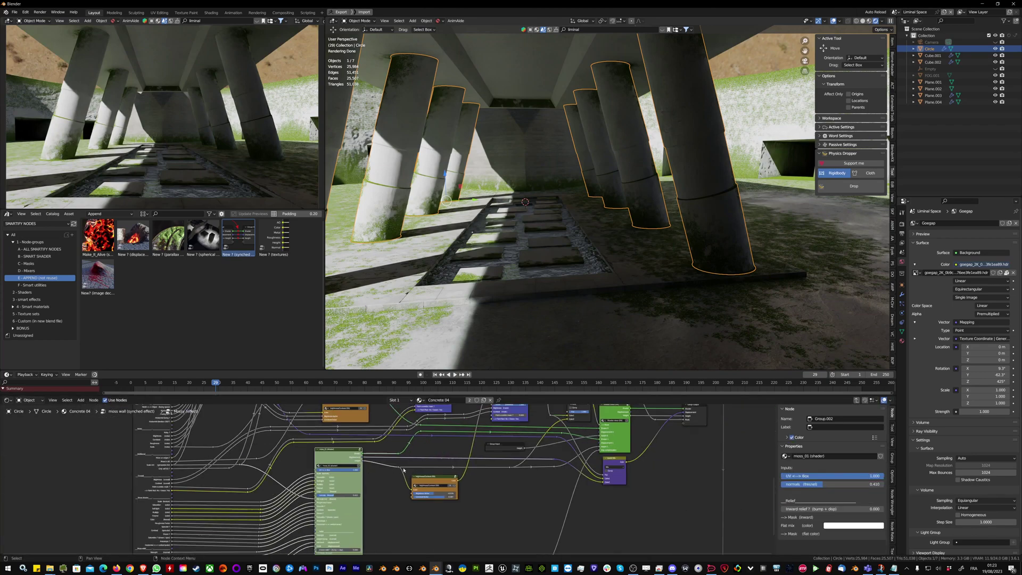
{"action": "left_click", "coordinate": [27, 292]}
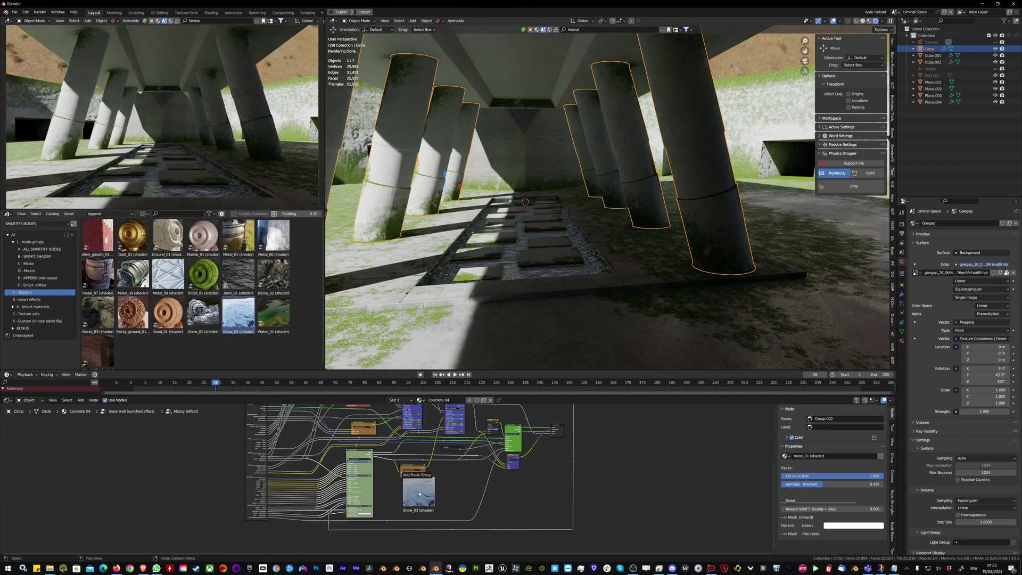
{"action": "left_click_drag", "start_coordinate": [419, 493], "coordinate": [417, 491]}
{"action": "key", "text": "g"}
{"action": "left_click", "coordinate": [413, 479]}
Step: Connect the Snow_02 shader's Output and Displacement to the green mixing node in place of the moss inputs
{"action": "scroll", "coordinate": [432, 464], "scroll_direction": "up", "scroll_amount": 6}
{"action": "left_click_drag", "start_coordinate": [315, 515], "coordinate": [495, 392]}
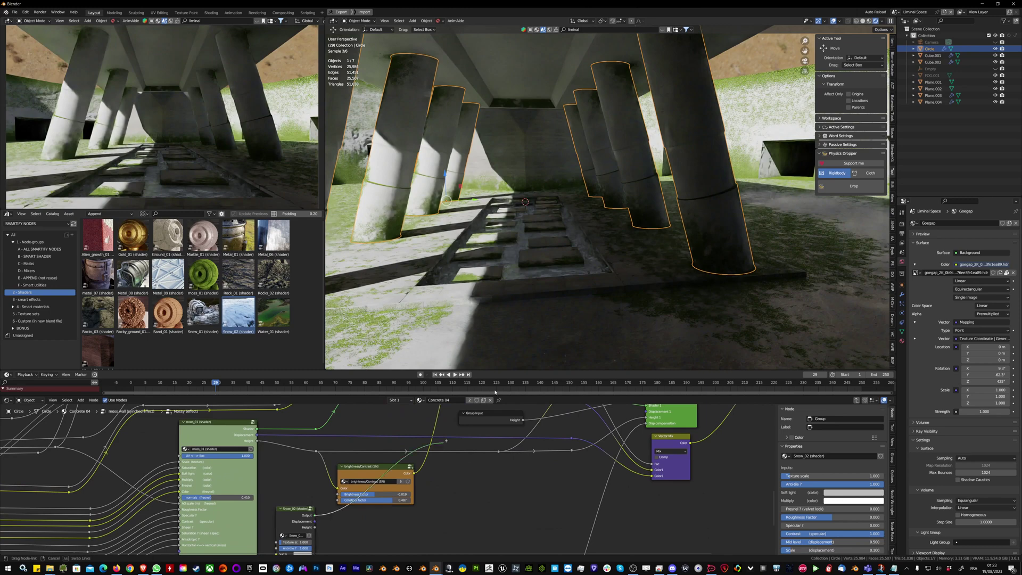
{"action": "left_click_drag", "start_coordinate": [446, 440], "coordinate": [648, 444]}
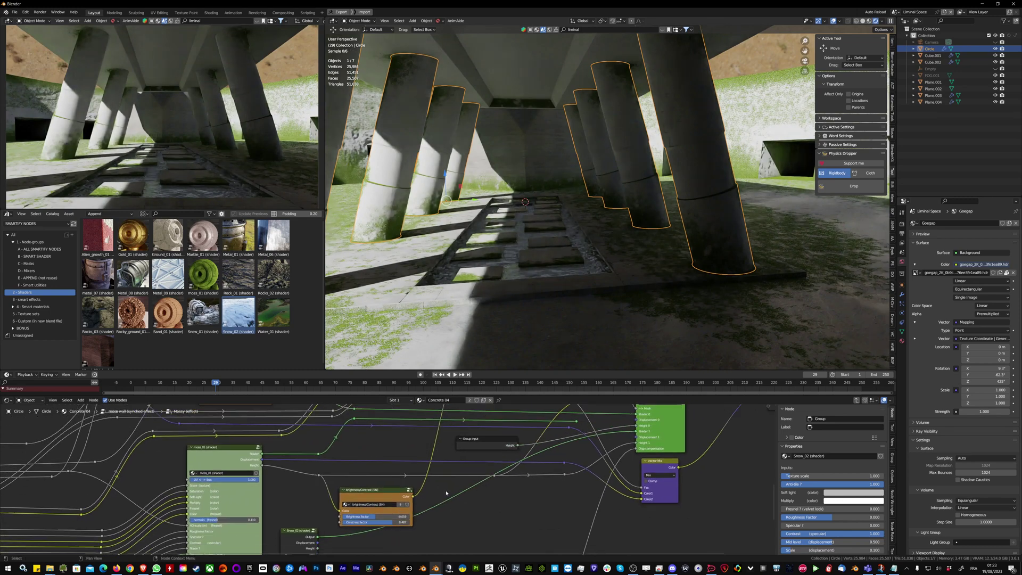
{"action": "scroll", "coordinate": [333, 521], "scroll_direction": "down", "scroll_amount": 2}
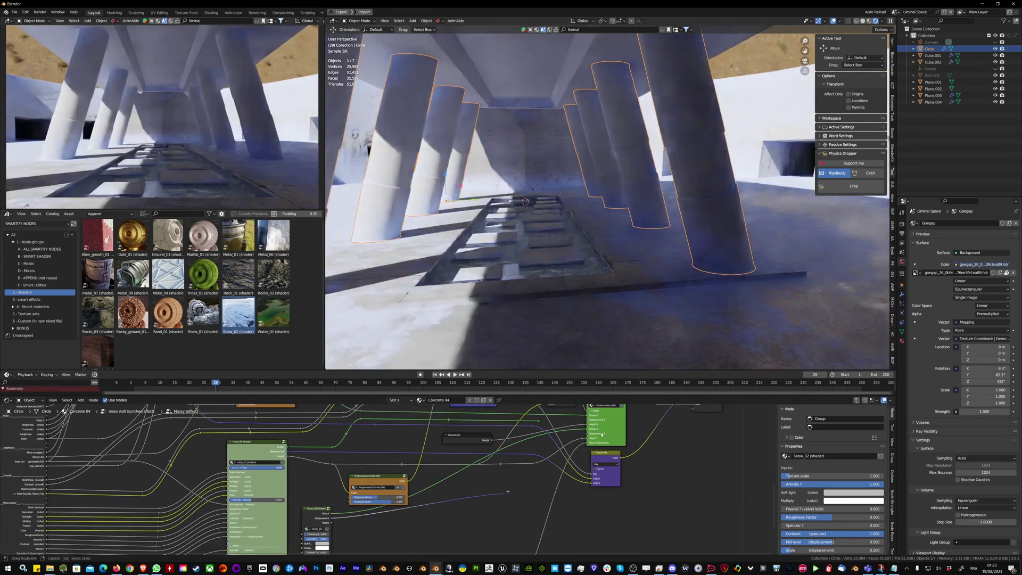
{"action": "left_click_drag", "start_coordinate": [590, 437], "coordinate": [590, 437]}
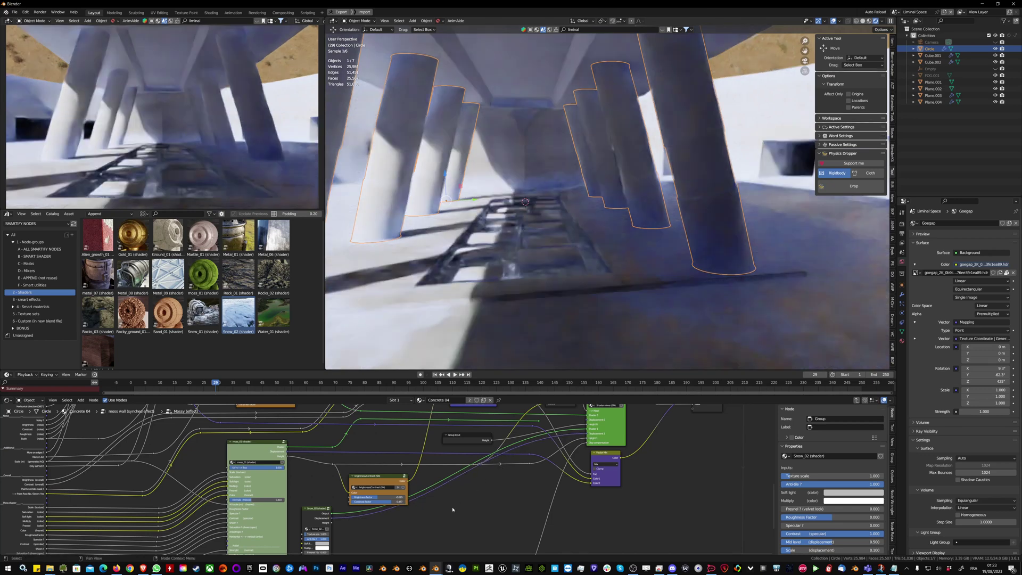
Step: Set the Soft light color of the Snow_02 shader inside Mossy (effect) to white
{"action": "scroll", "coordinate": [382, 535], "scroll_direction": "down", "scroll_amount": 6}
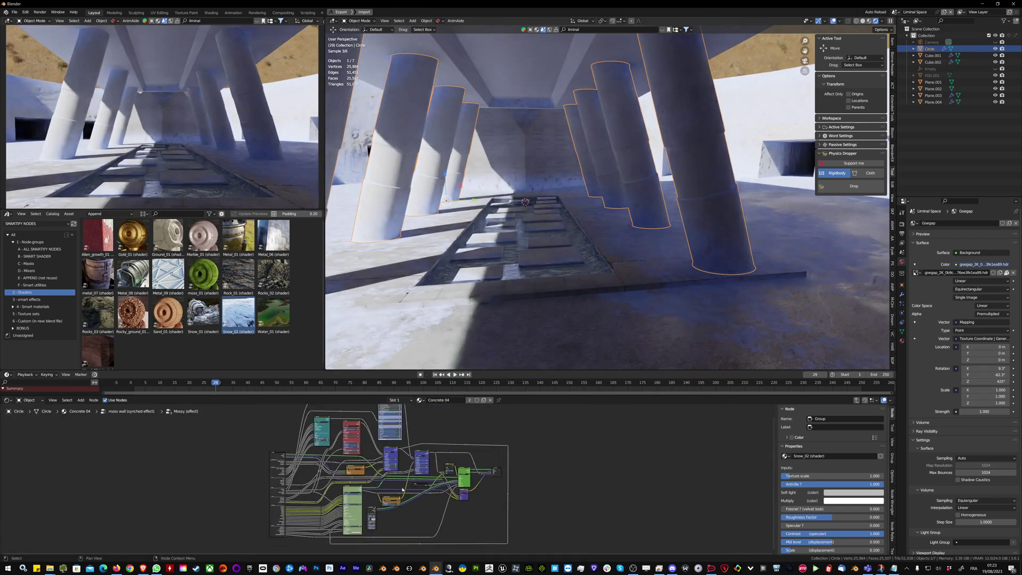
{"action": "key", "text": "Tab"}
{"action": "scroll", "coordinate": [420, 426], "scroll_direction": "up", "scroll_amount": 4}
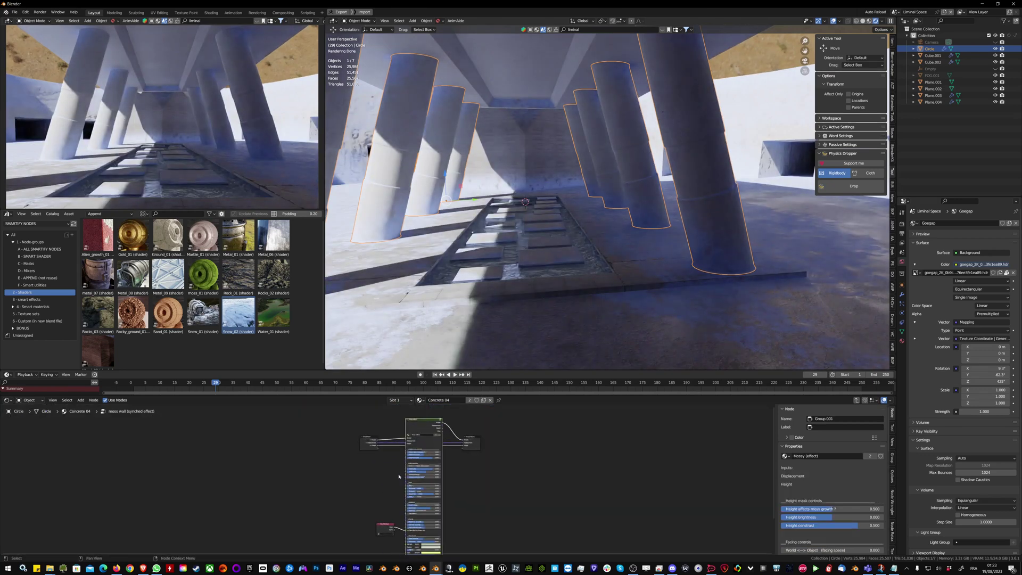
{"action": "scroll", "coordinate": [373, 474], "scroll_direction": "down", "scroll_amount": 3}
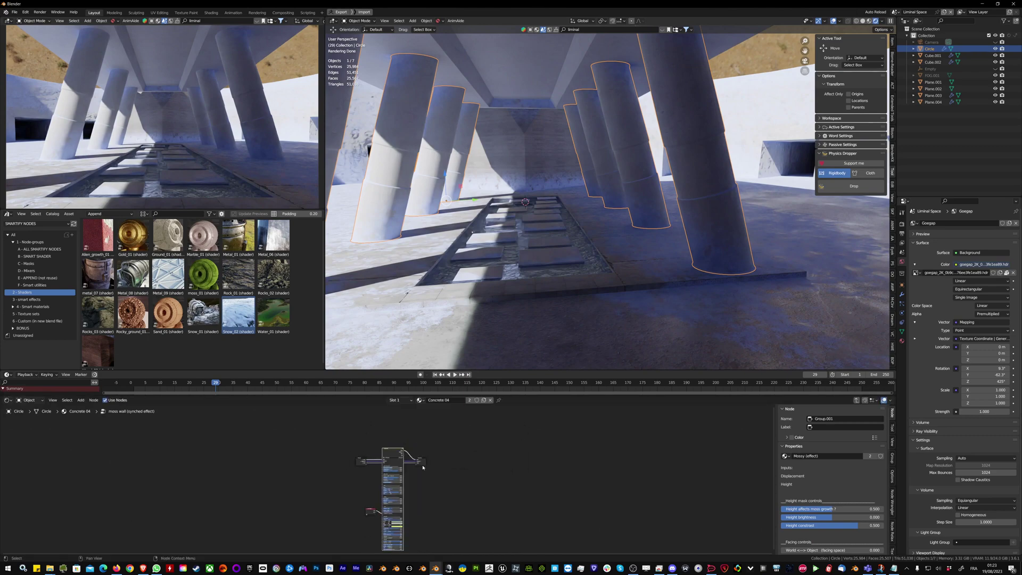
{"action": "scroll", "coordinate": [397, 506], "scroll_direction": "up", "scroll_amount": 5}
{"action": "middle_click_drag", "start_coordinate": [335, 499], "coordinate": [333, 478]}
{"action": "key", "text": "Tab"}
{"action": "scroll", "coordinate": [341, 477], "scroll_direction": "down", "scroll_amount": 4}
{"action": "scroll", "coordinate": [412, 471], "scroll_direction": "up", "scroll_amount": 5}
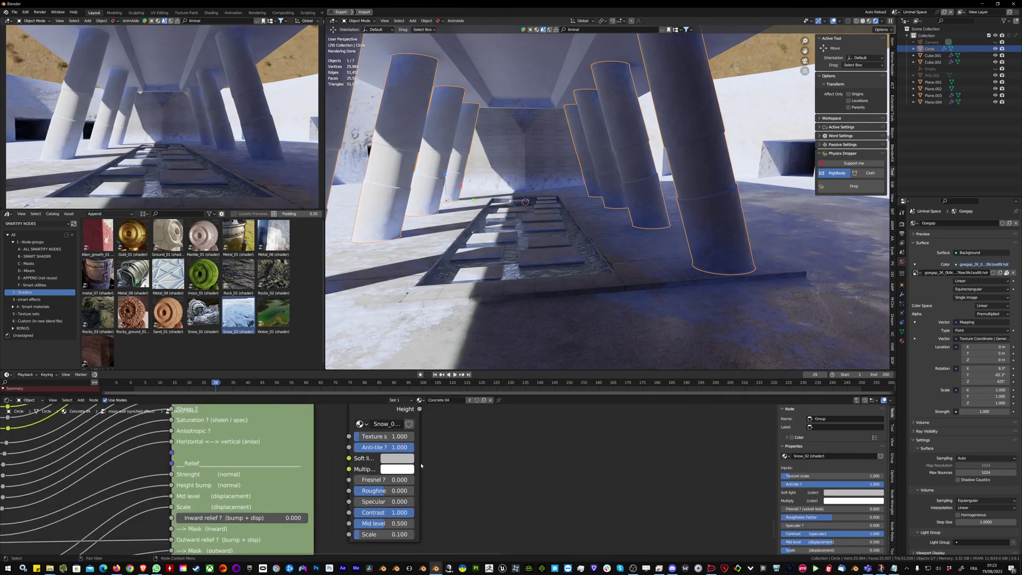
{"action": "left_click", "coordinate": [418, 458]}
{"action": "scroll", "coordinate": [407, 500], "scroll_direction": "down", "scroll_amount": 4}
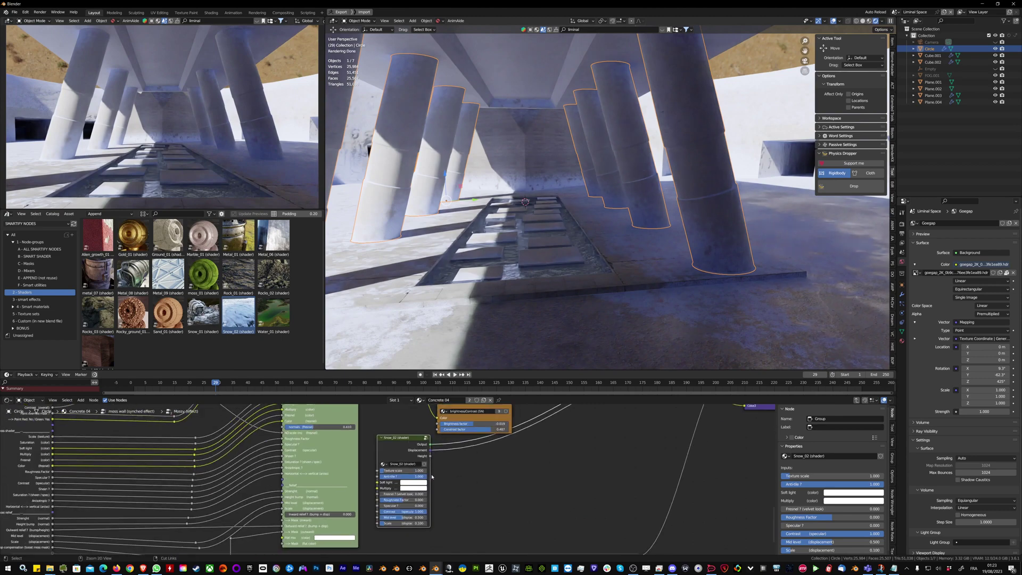
Step: Return to the top level of the Concrete 04 material and lower the Value of its Hue/Saturation/Value node
{"action": "key", "text": "ctrl+Tab"}
{"action": "key", "text": "ctrl+Tab"}
{"action": "scroll", "coordinate": [383, 481], "scroll_direction": "down", "scroll_amount": 4}
{"action": "scroll", "coordinate": [333, 463], "scroll_direction": "up", "scroll_amount": 6}
{"action": "left_click_drag", "start_coordinate": [232, 479], "coordinate": [216, 480]}
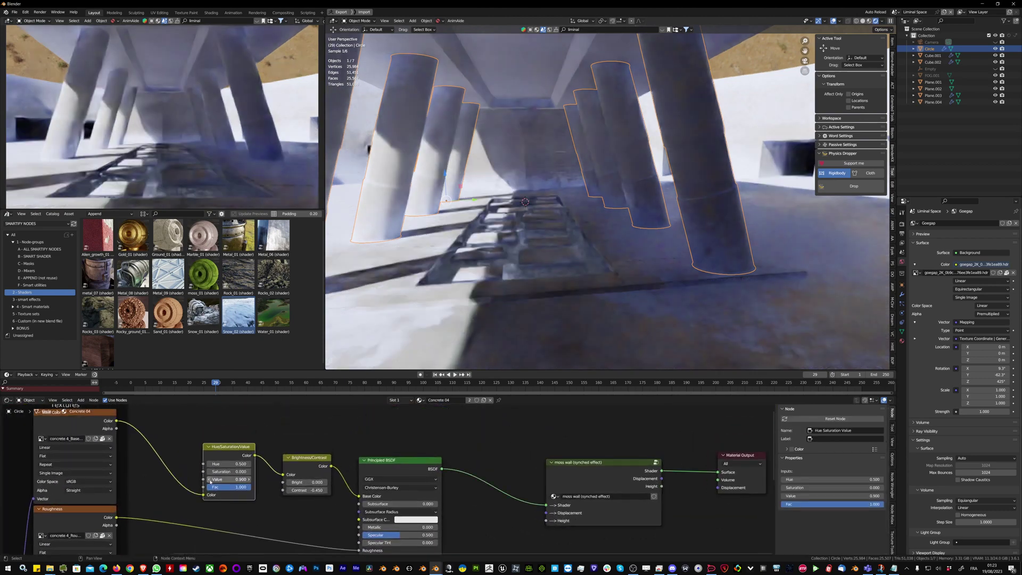
Step: Select the ground plane's Concrete smooth material and darken the B color of its second Multiply node to a value of 0.177
{"action": "left_click", "coordinate": [681, 319]}
{"action": "left_click", "coordinate": [902, 341]}
{"action": "left_click", "coordinate": [934, 225]}
{"action": "scroll", "coordinate": [433, 442], "scroll_direction": "down", "scroll_amount": 3}
{"action": "middle_click_drag", "start_coordinate": [455, 535], "coordinate": [346, 484]}
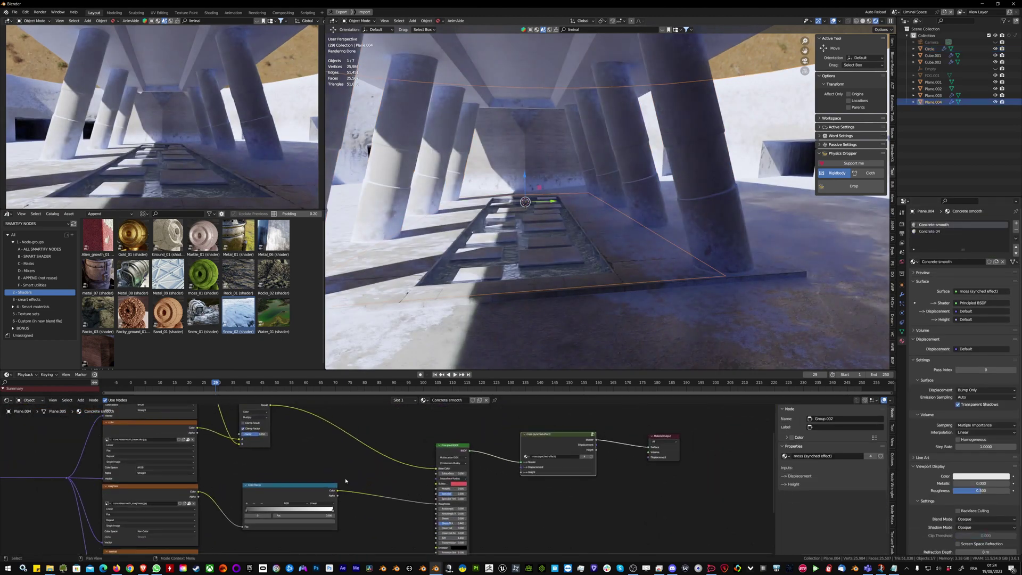
{"action": "scroll", "coordinate": [319, 468], "scroll_direction": "up", "scroll_amount": 2}
{"action": "middle_click_drag", "start_coordinate": [298, 441], "coordinate": [314, 495]}
{"action": "left_click", "coordinate": [250, 438]}
{"action": "left_click", "coordinate": [347, 513]}
{"action": "left_click_drag", "start_coordinate": [414, 391], "coordinate": [414, 410]}
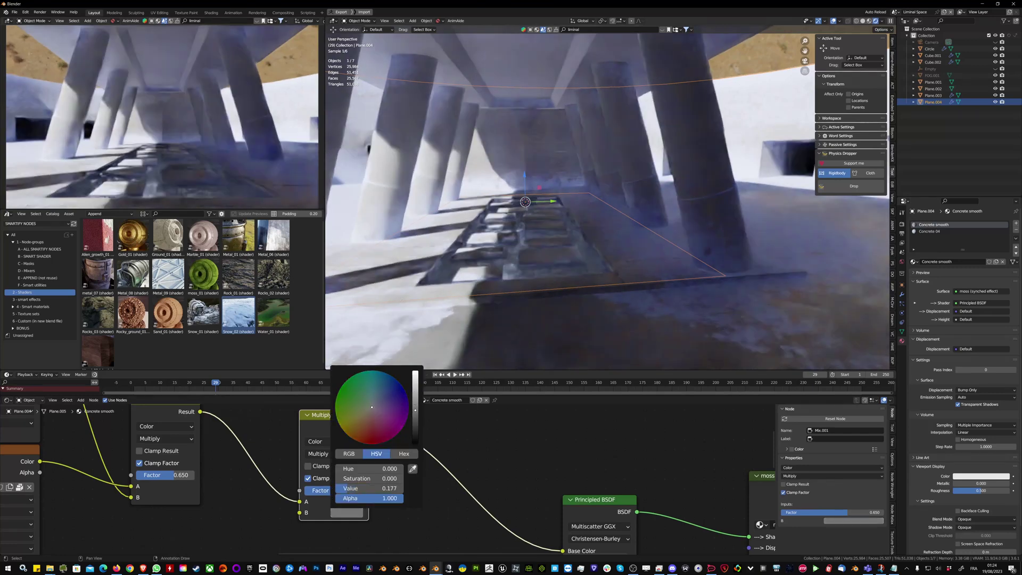
Step: Open the Snow_02 (shader) group nested inside moss (synched effect) and go to its Snow_02 (textures) node
{"action": "scroll", "coordinate": [581, 411], "scroll_direction": "down", "scroll_amount": 6}
{"action": "middle_click_drag", "start_coordinate": [580, 412], "coordinate": [426, 454]}
{"action": "left_click", "coordinate": [502, 448]}
{"action": "key", "text": "Tab"}
{"action": "key", "text": "Tab"}
{"action": "scroll", "coordinate": [397, 459], "scroll_direction": "up", "scroll_amount": 8}
{"action": "scroll", "coordinate": [441, 438], "scroll_direction": "down", "scroll_amount": 1}
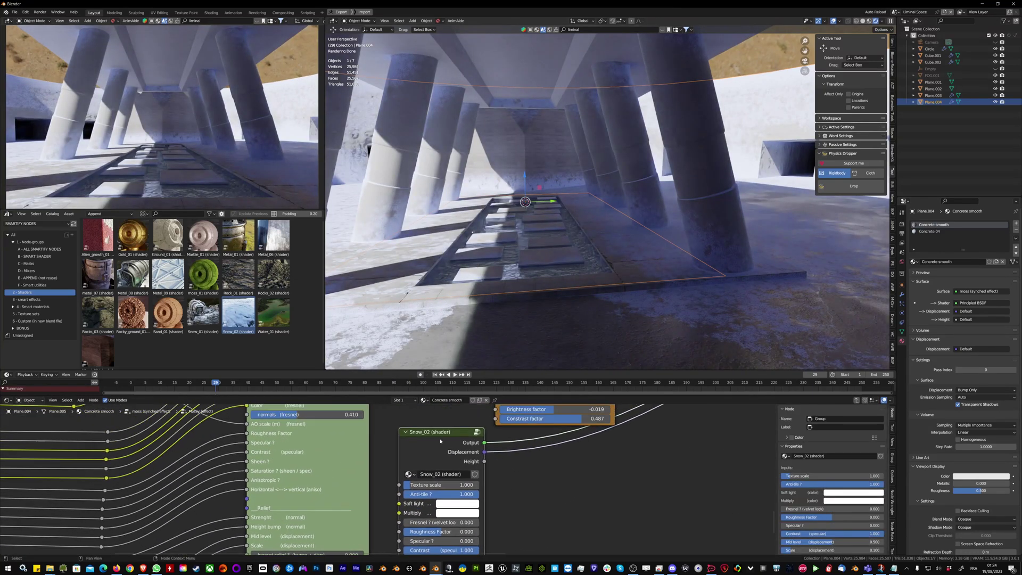
{"action": "key", "text": "Tab"}
{"action": "scroll", "coordinate": [438, 445], "scroll_direction": "down", "scroll_amount": 6}
{"action": "scroll", "coordinate": [426, 455], "scroll_direction": "up", "scroll_amount": 5}
{"action": "scroll", "coordinate": [417, 462], "scroll_direction": "up", "scroll_amount": 3}
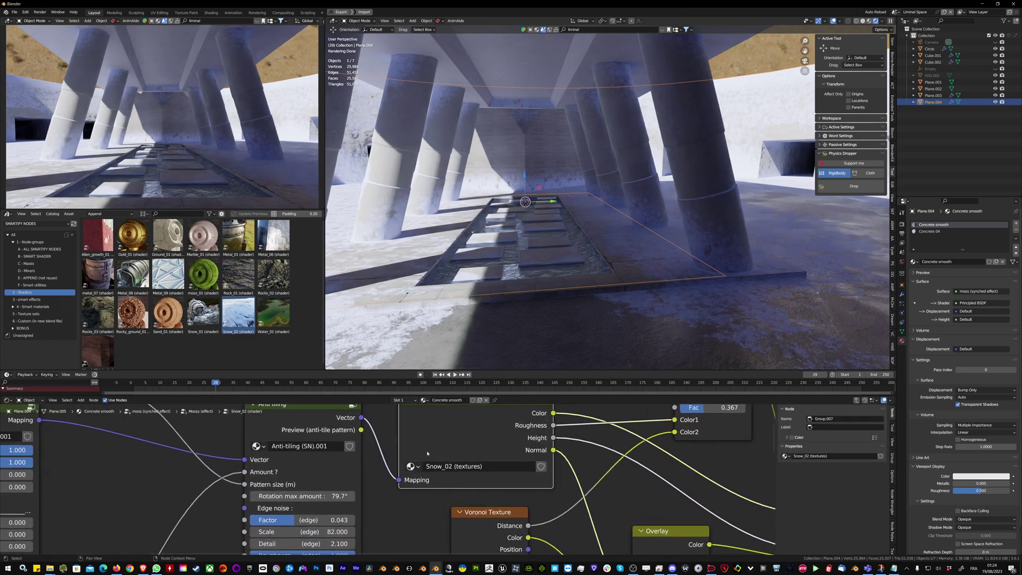